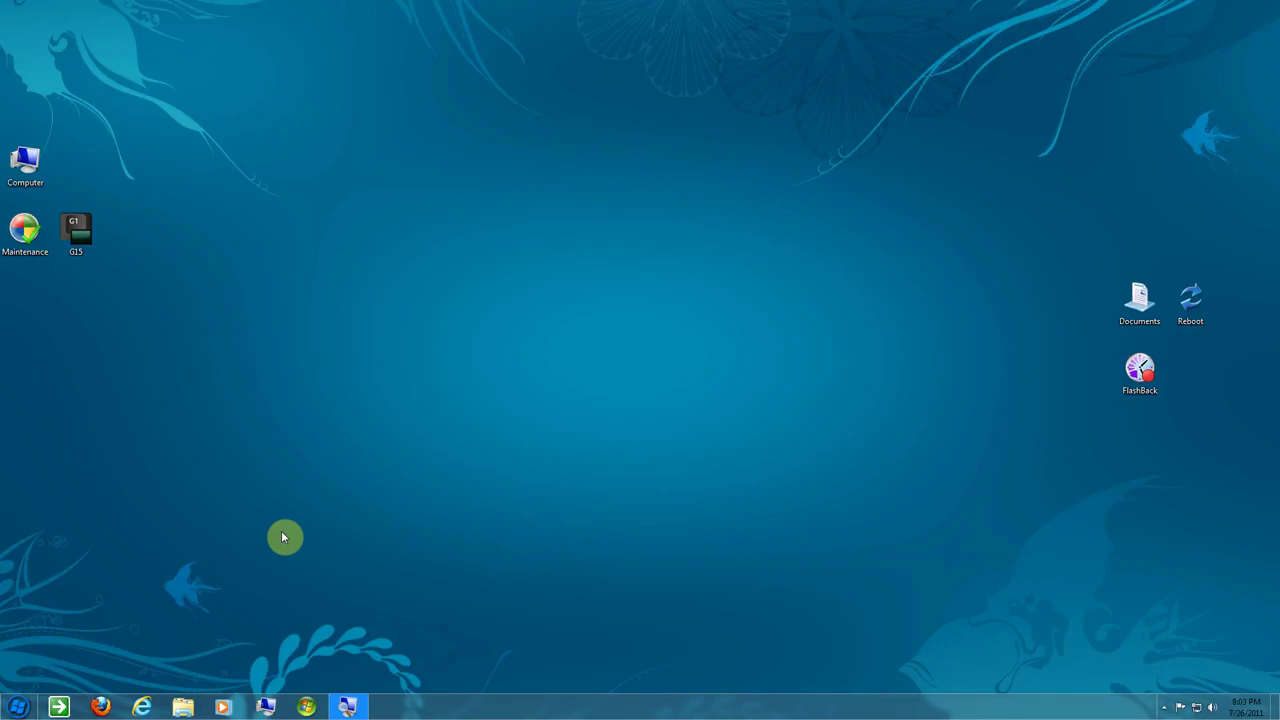
pyautogui.click(101, 708)
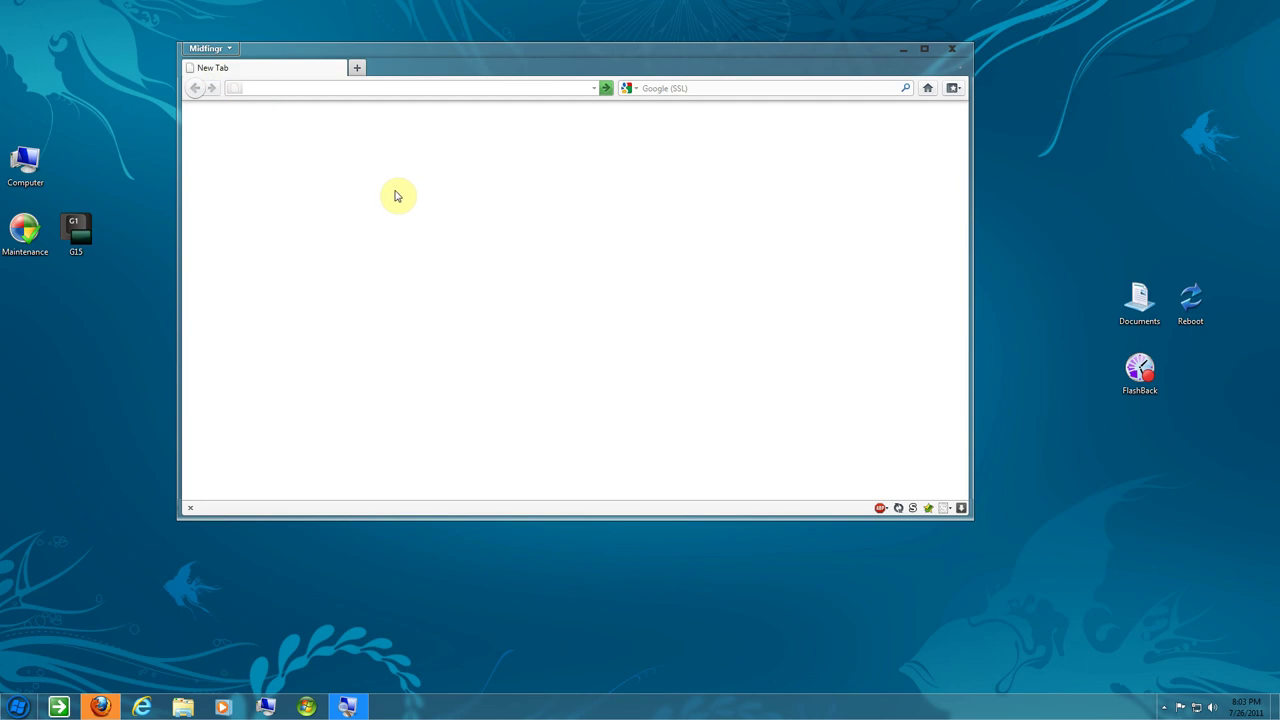
pyautogui.write('en')
pyautogui.press('Down')
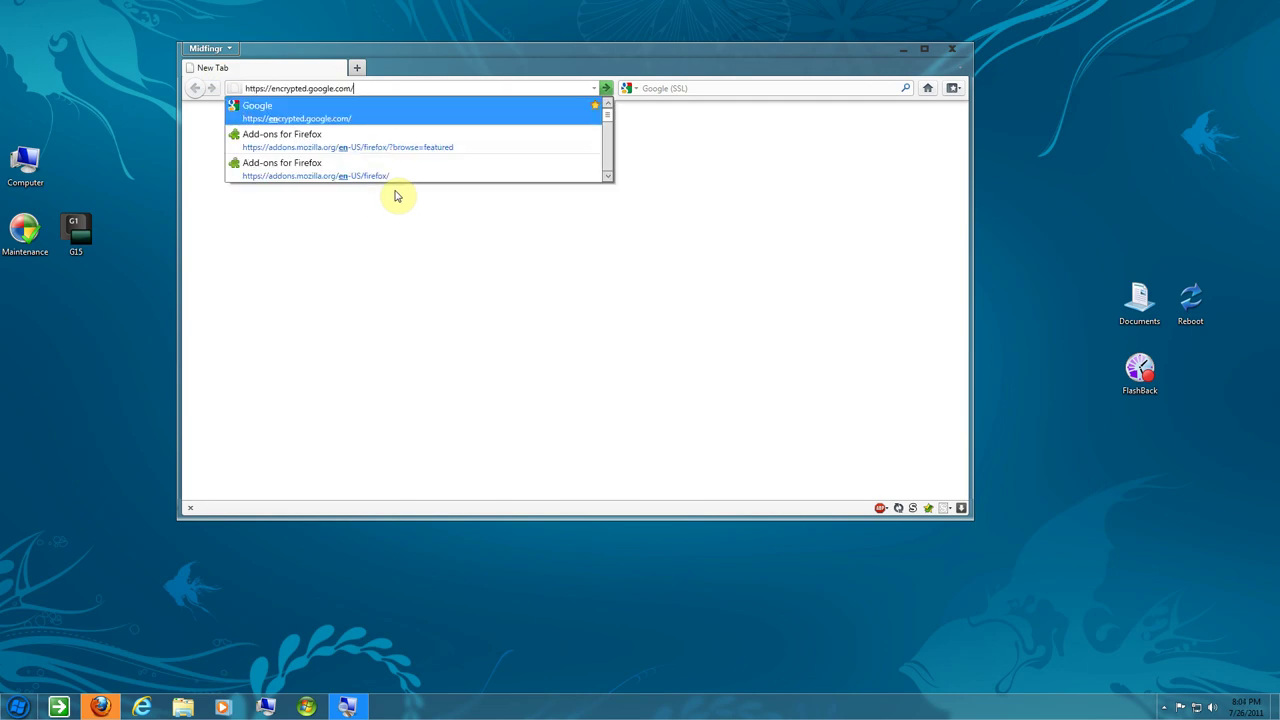
pyautogui.press('Return')
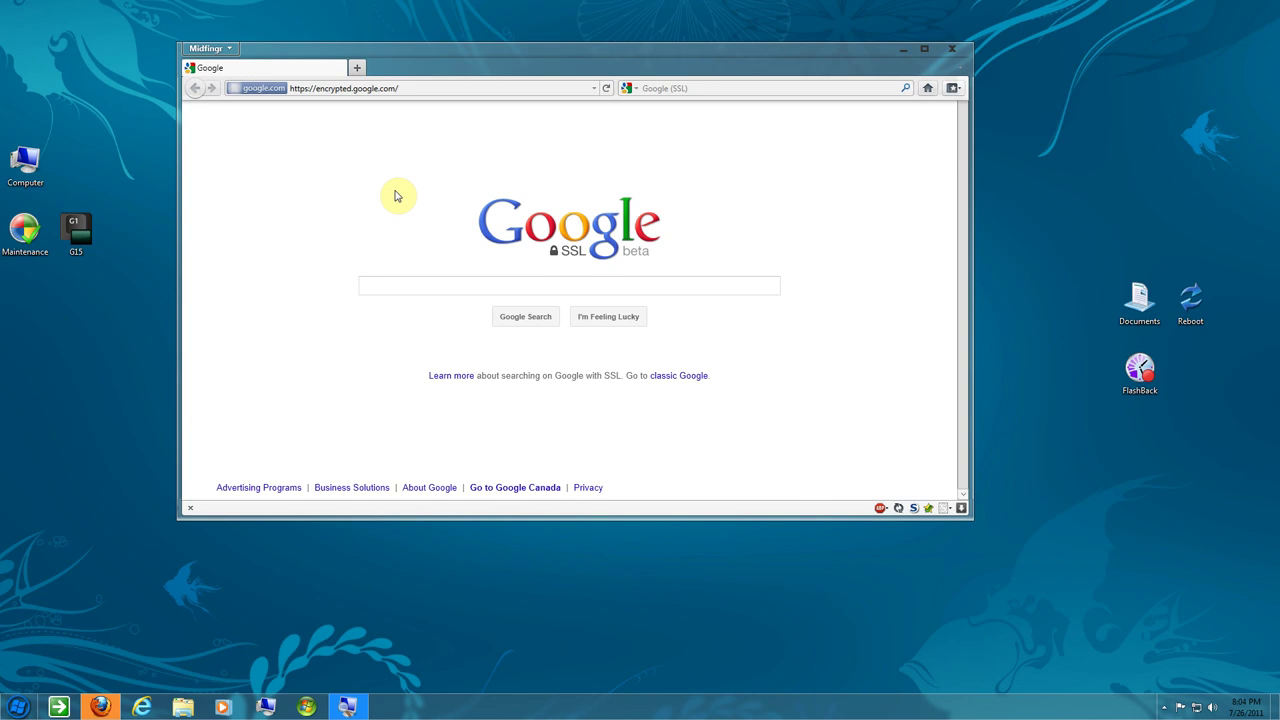
# Step: Pin the Google page as an app tab
pyautogui.rightClick(209, 72)
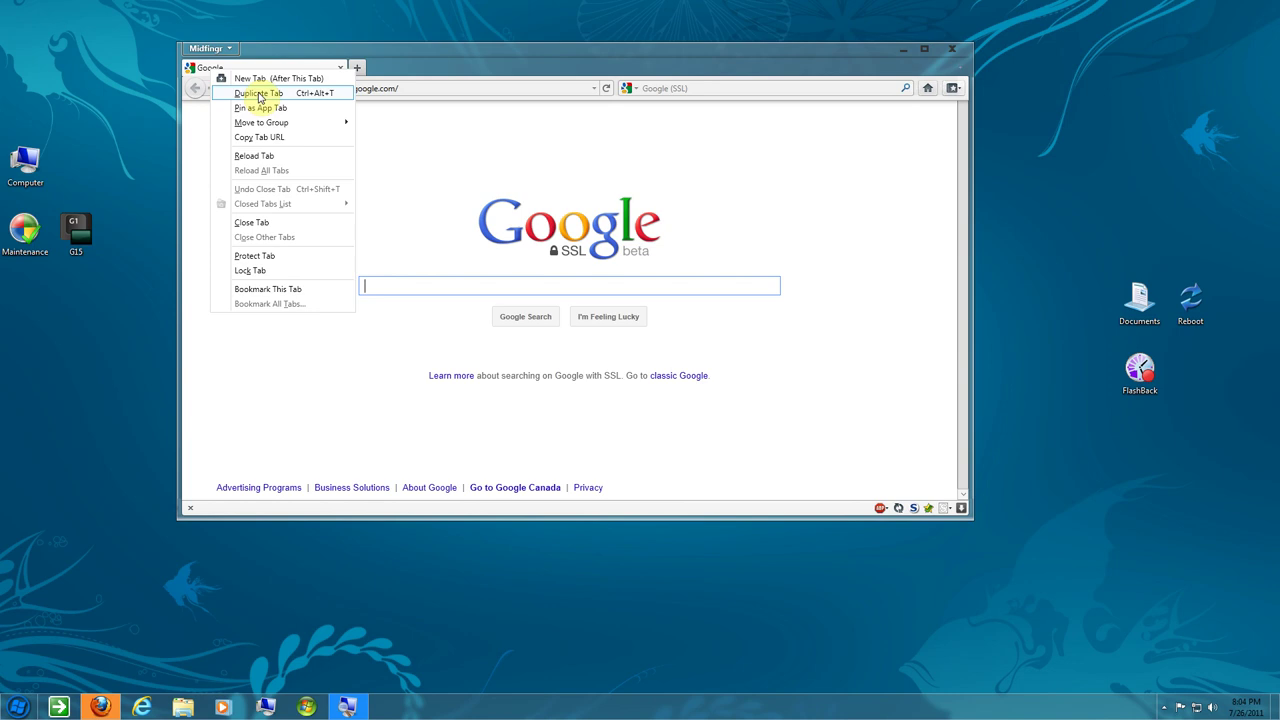
pyautogui.moveTo(248, 122)
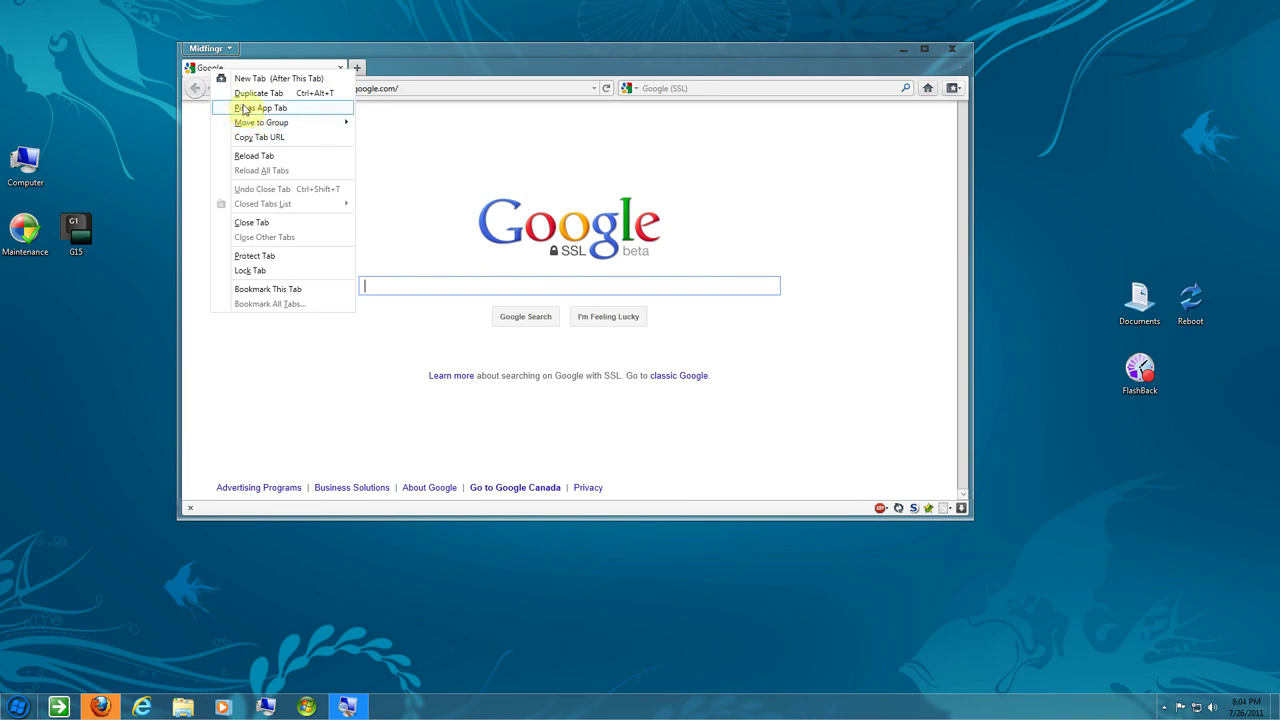
pyautogui.click(245, 107)
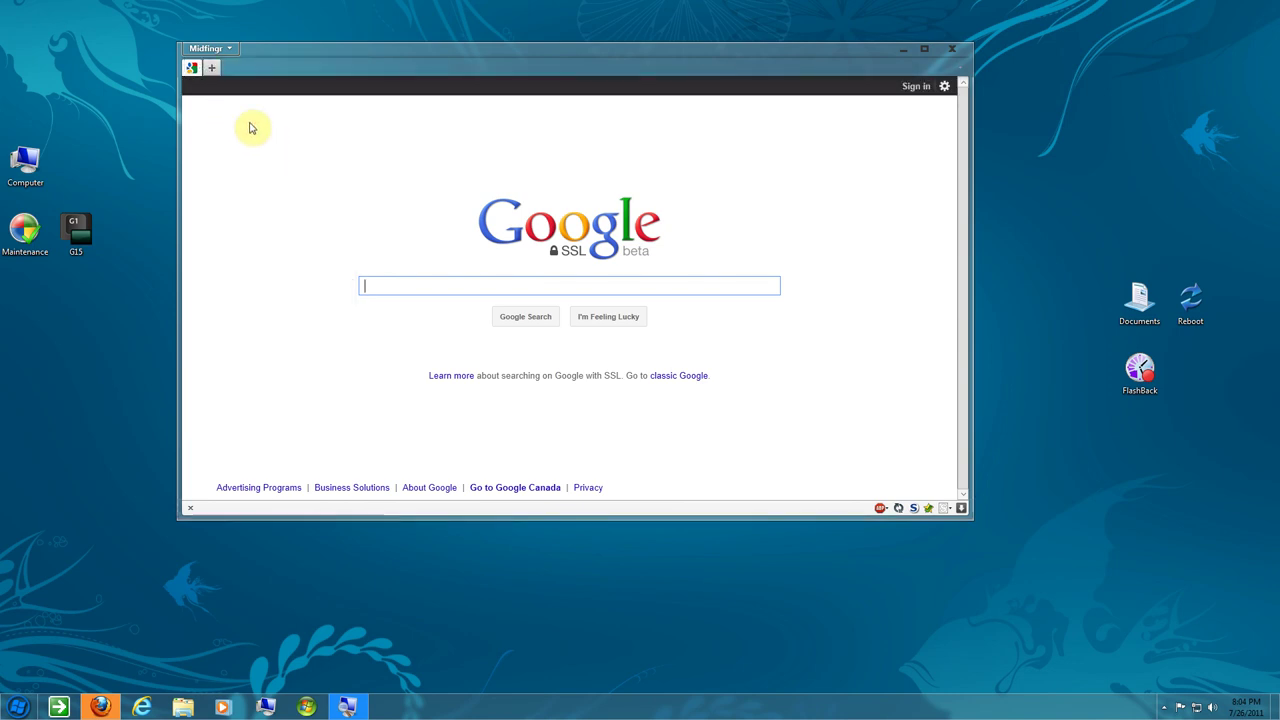
# Step: Load majorgeeks.com in a new tab and pin it as an app tab
pyautogui.click(211, 67)
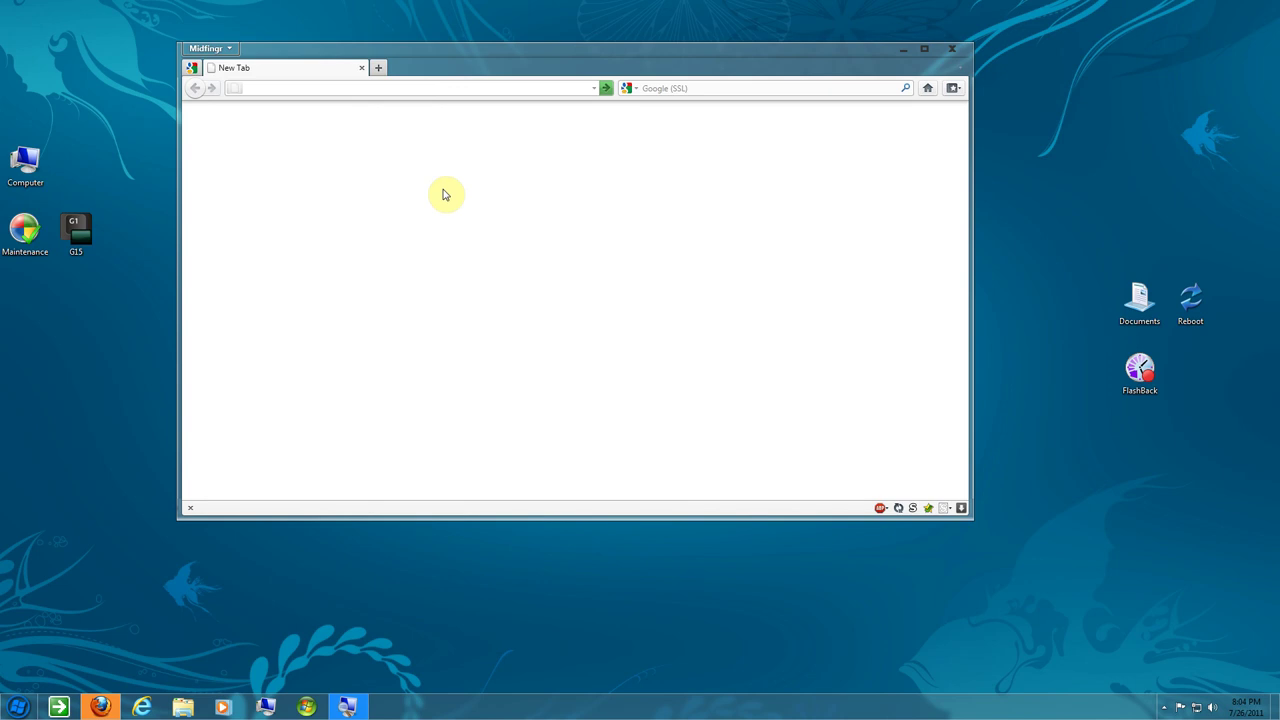
pyautogui.write('mg')
pyautogui.press('Return')
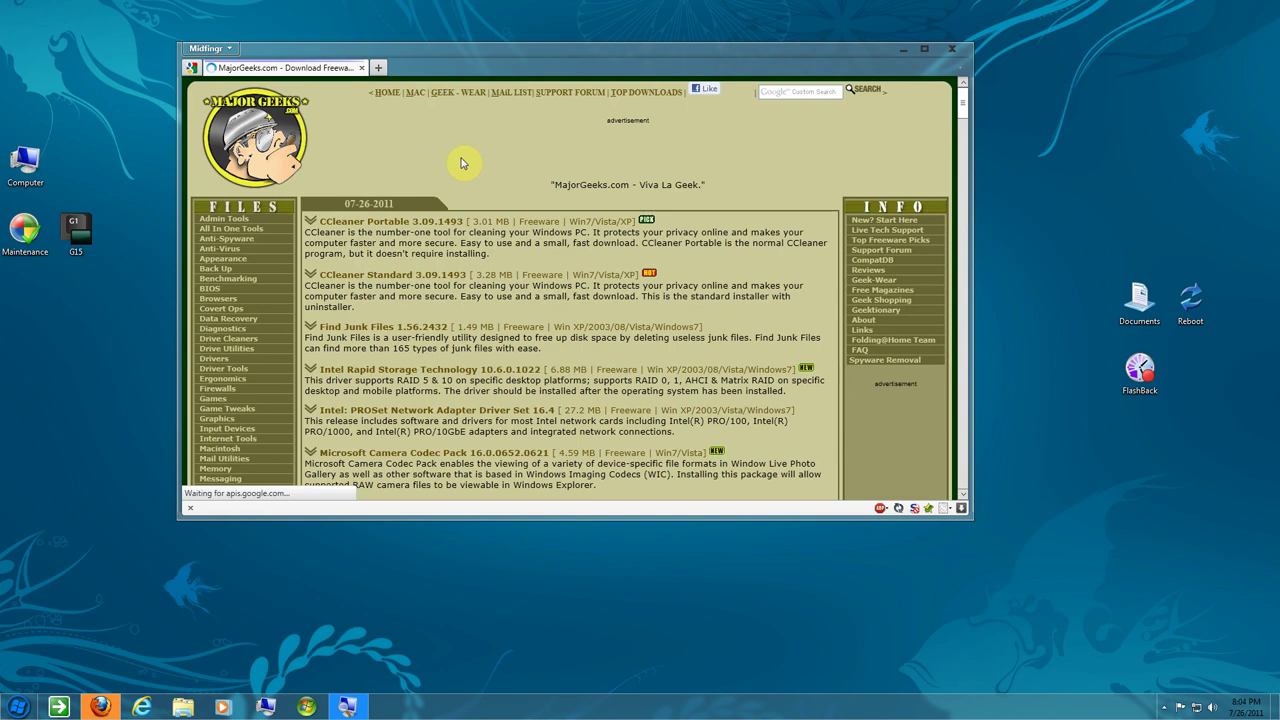
pyautogui.rightClick(291, 72)
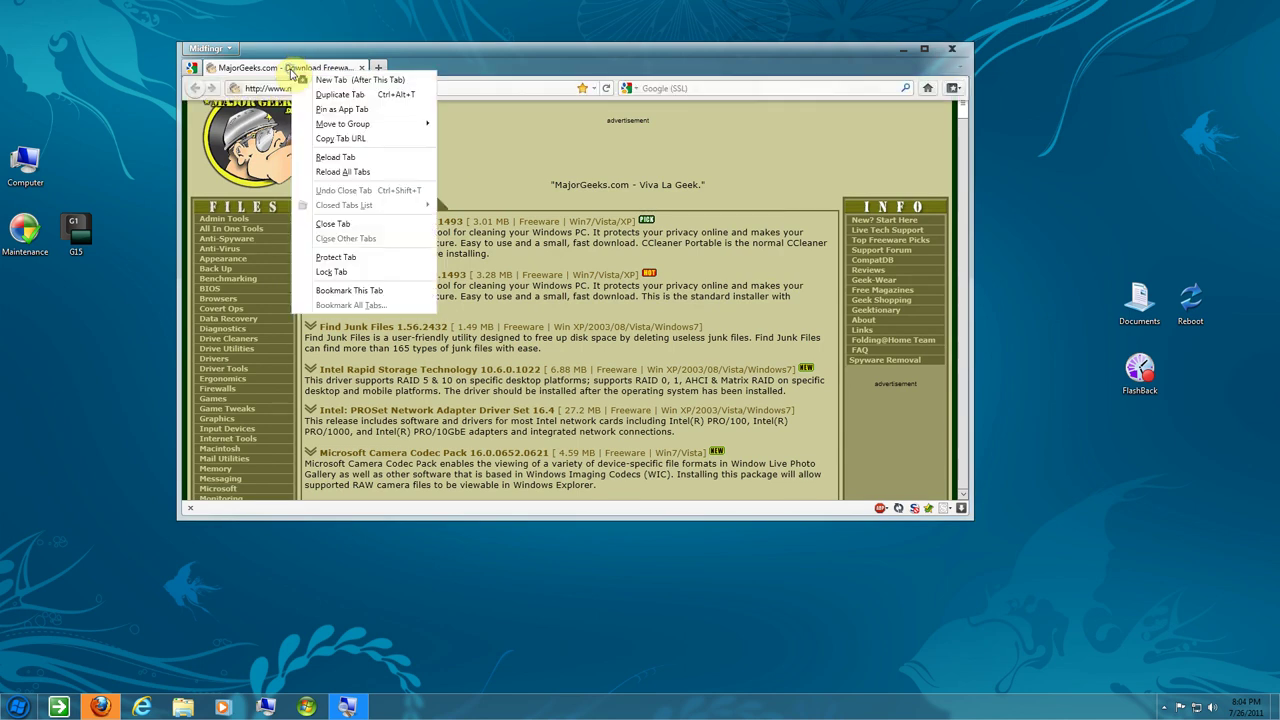
pyautogui.click(358, 109)
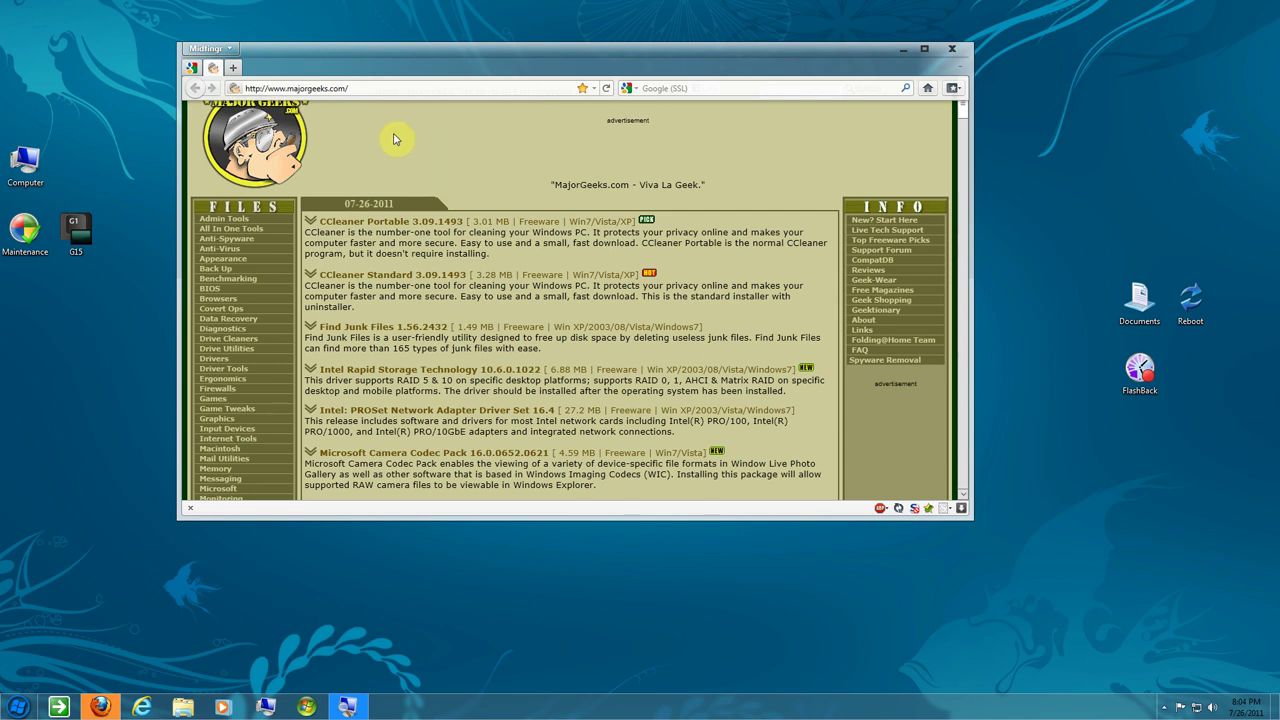
# Step: Switch back and forth between the pinned Google and MajorGeeks tabs to compare their pages
pyautogui.click(193, 68)
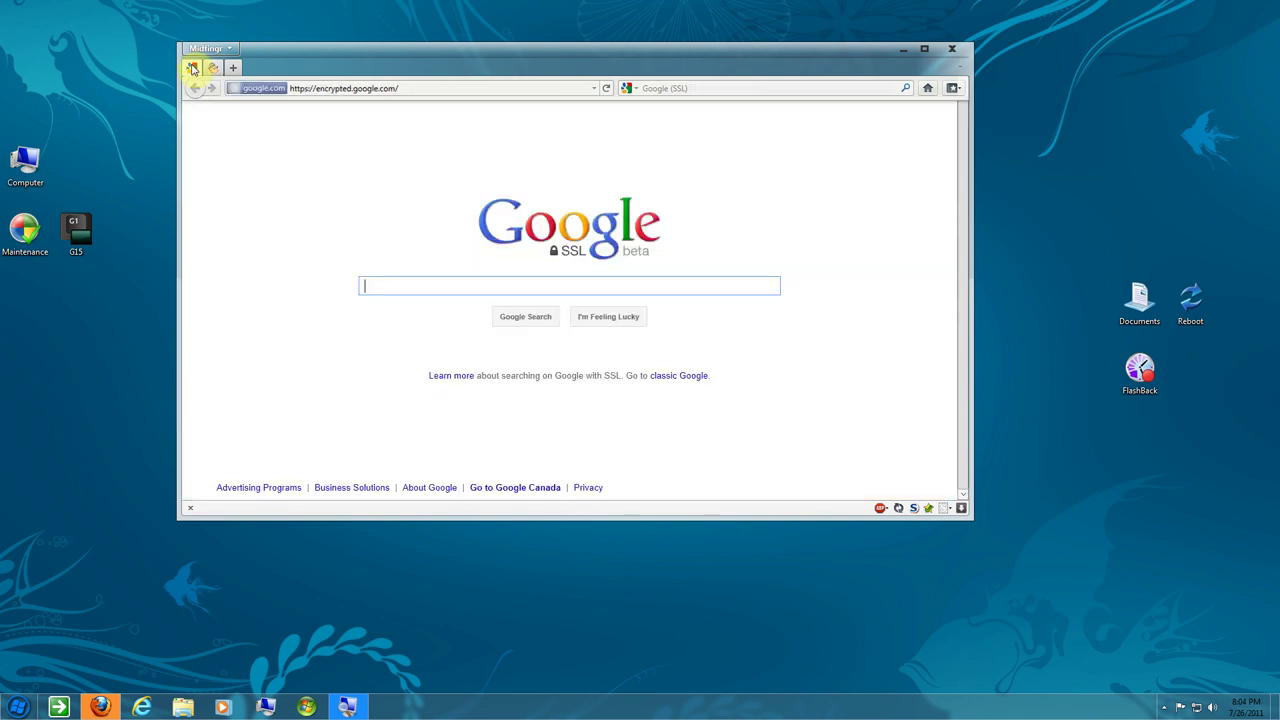
pyautogui.click(212, 67)
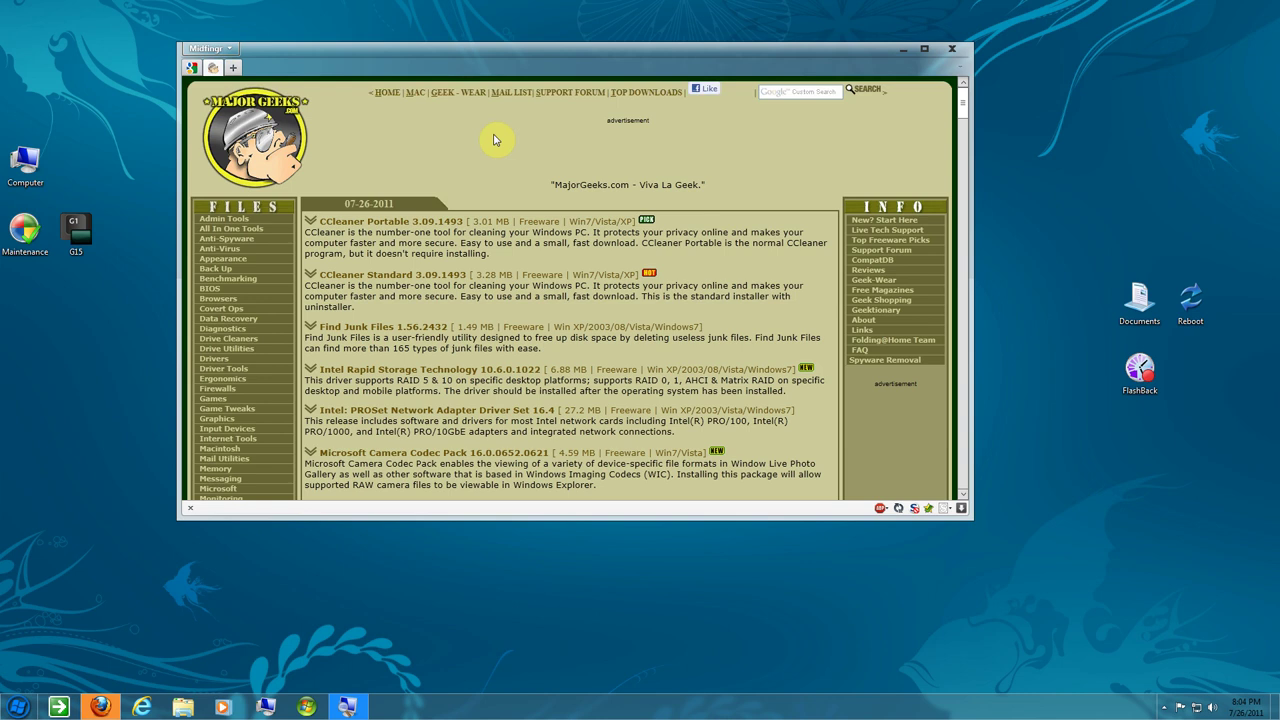
pyautogui.click(191, 67)
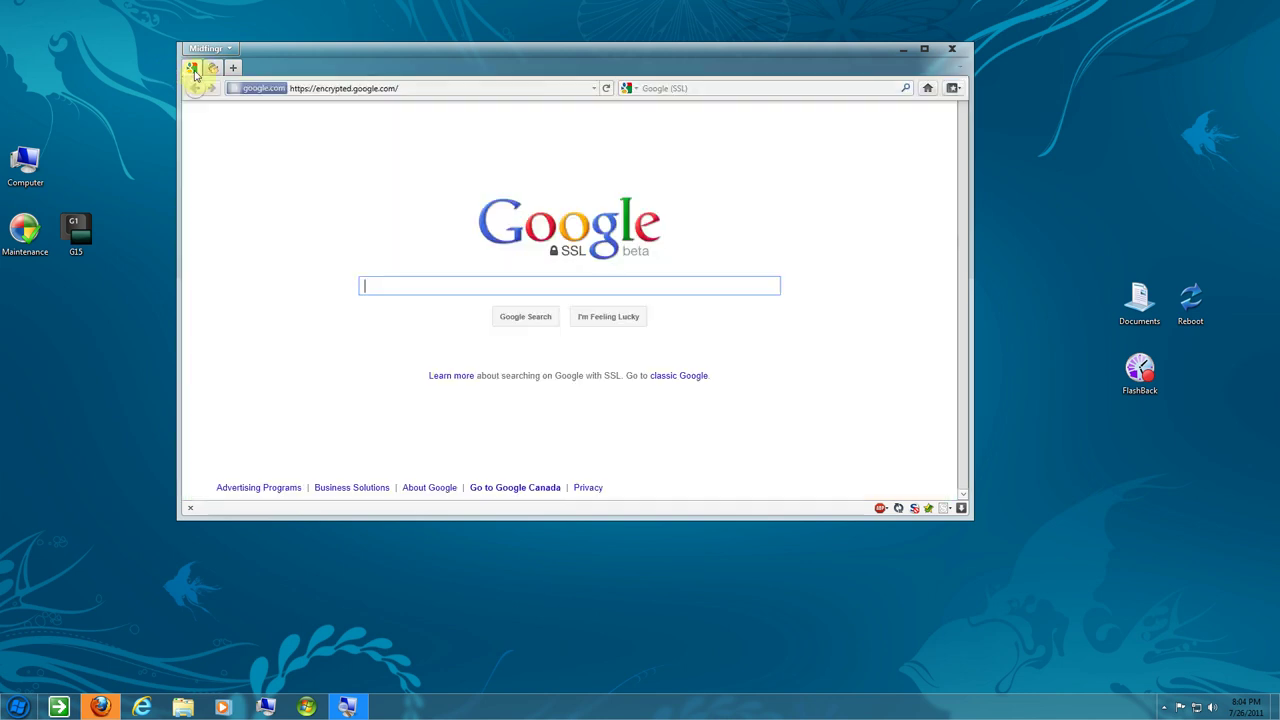
pyautogui.click(212, 67)
pyautogui.click(191, 67)
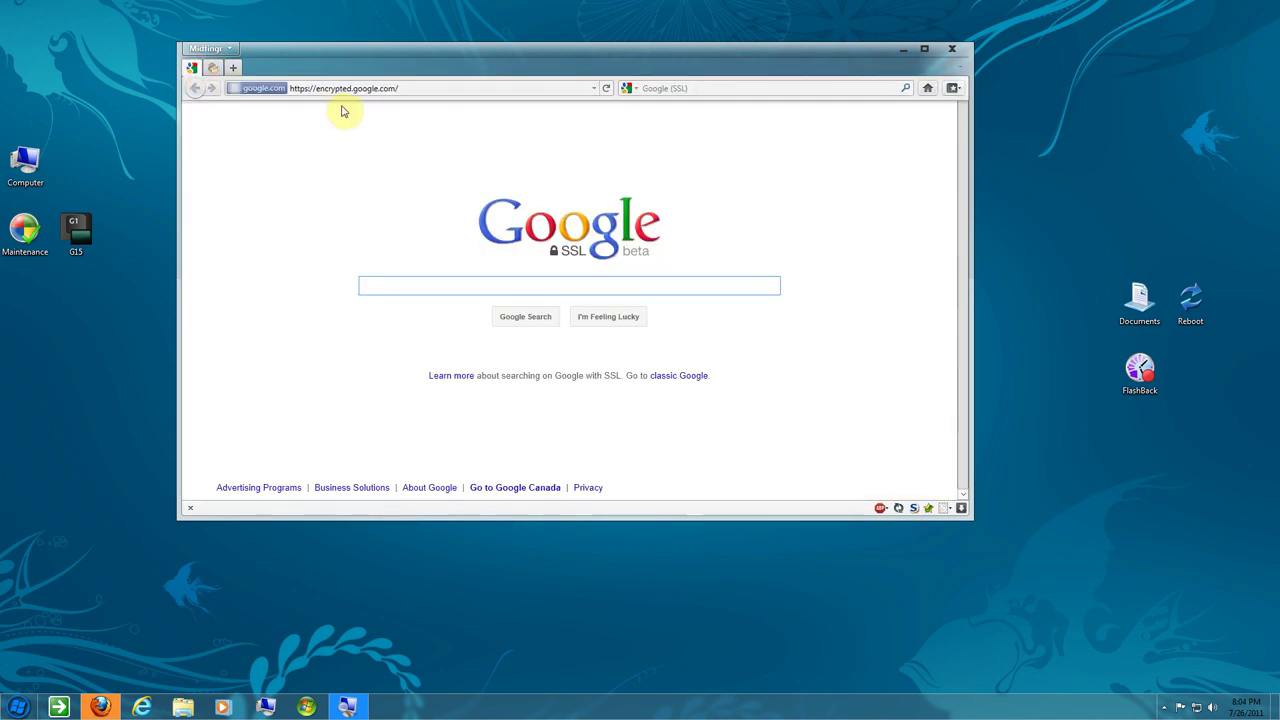
pyautogui.click(214, 70)
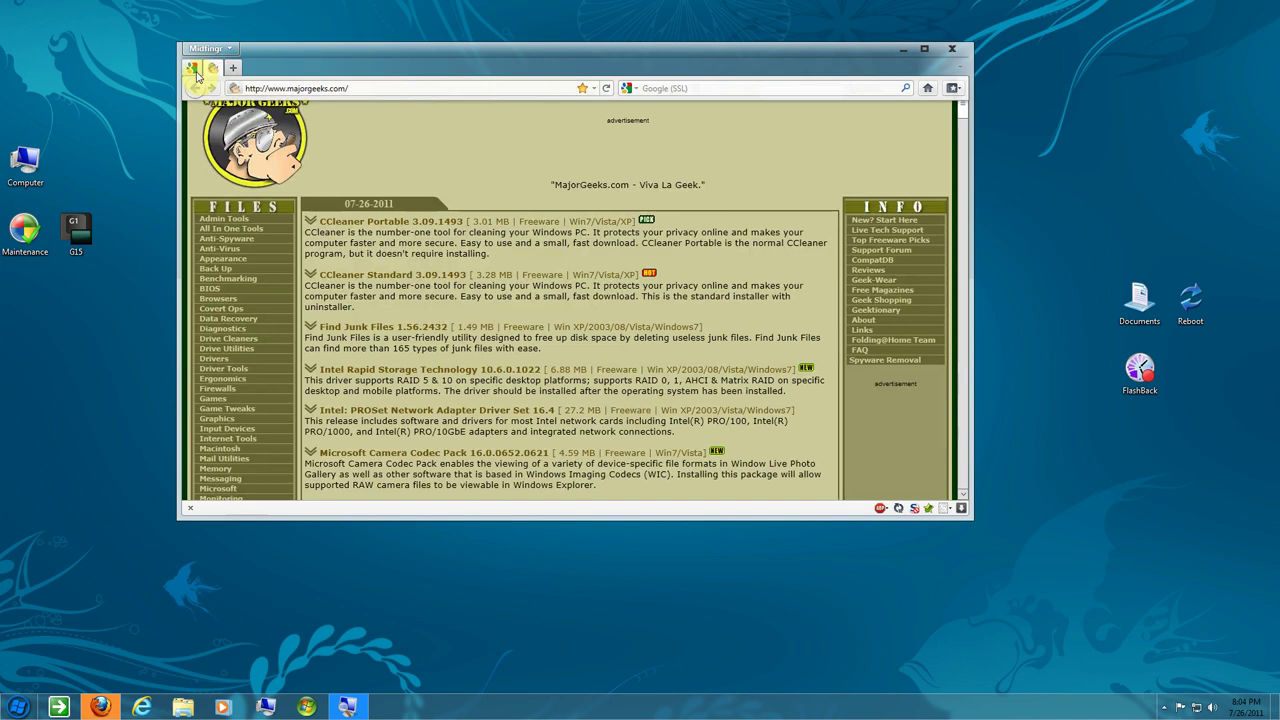
pyautogui.click(191, 67)
pyautogui.click(212, 67)
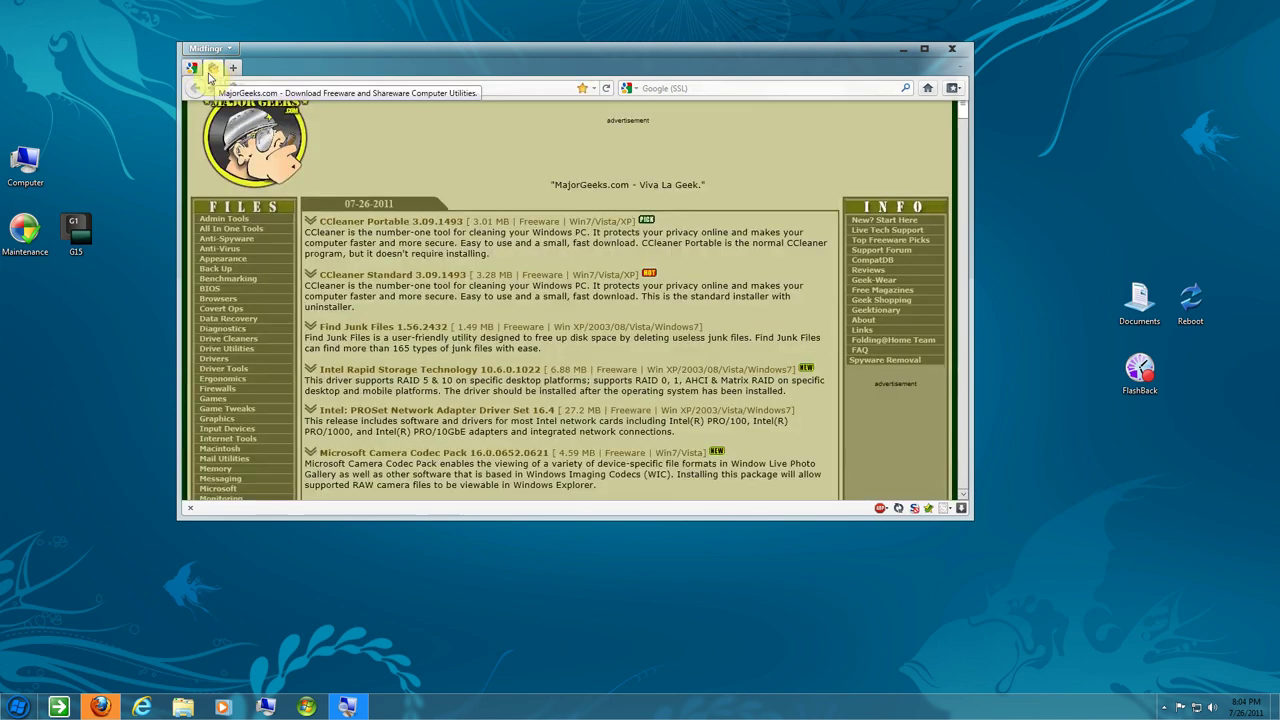
pyautogui.click(192, 68)
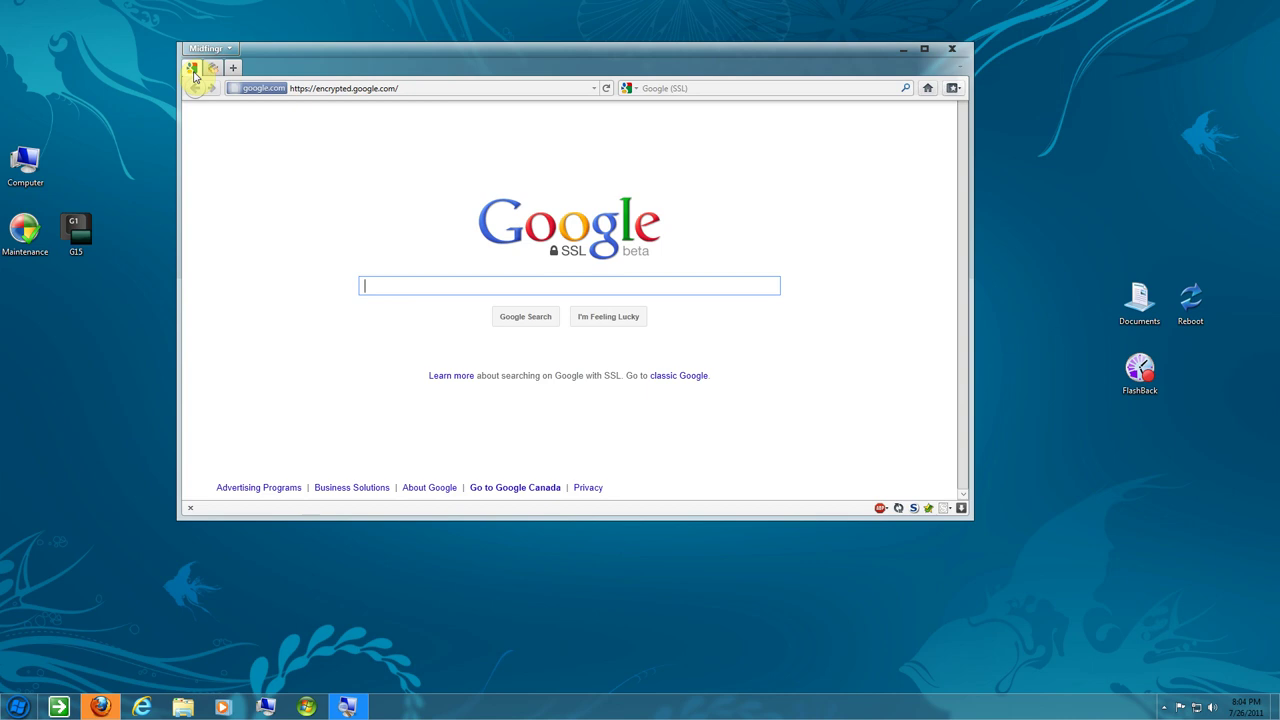
pyautogui.click(212, 67)
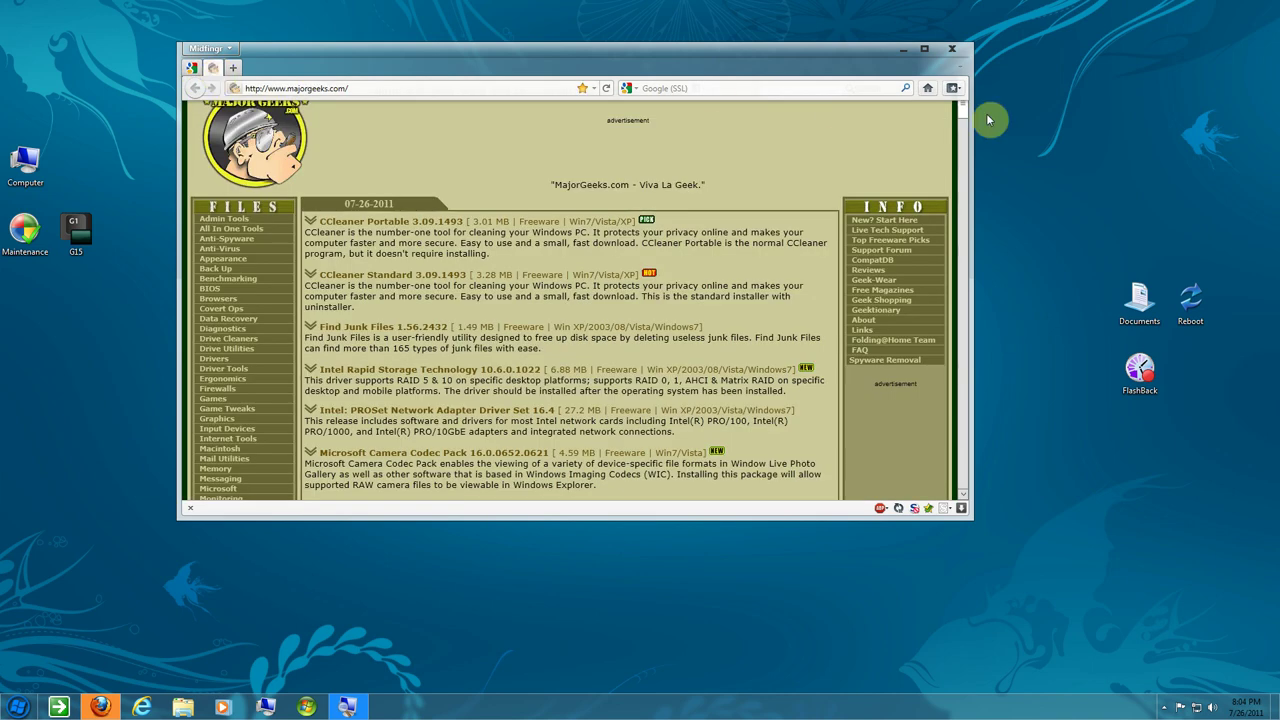
# Step: Restart Firefox and check the pinned MajorGeeks and Google tabs, finishing on the blank tab
pyautogui.click(955, 52)
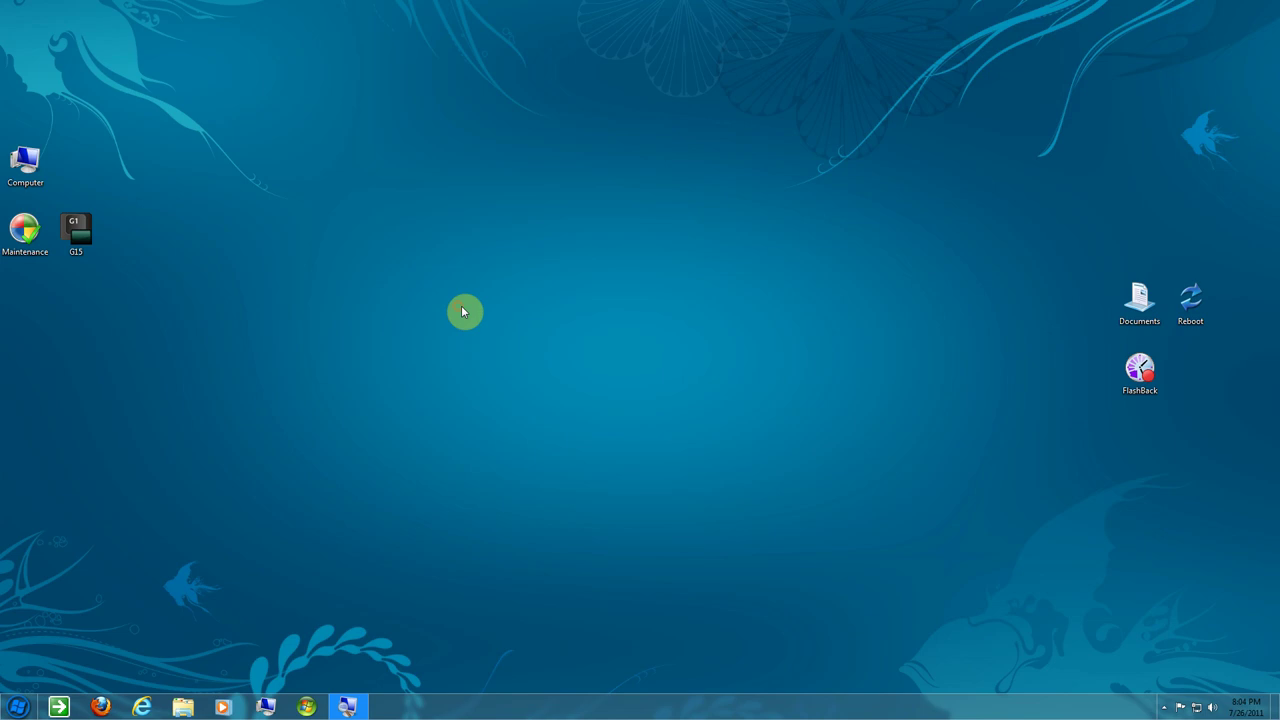
pyautogui.click(141, 707)
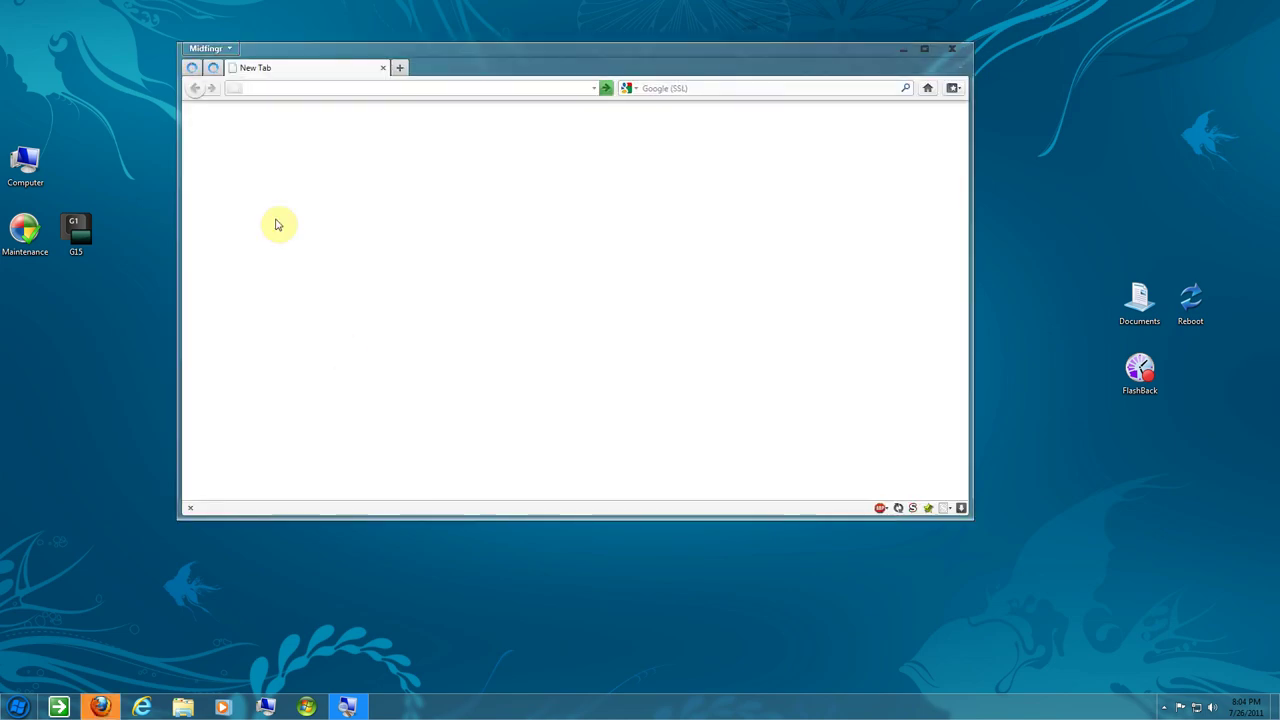
pyautogui.click(212, 68)
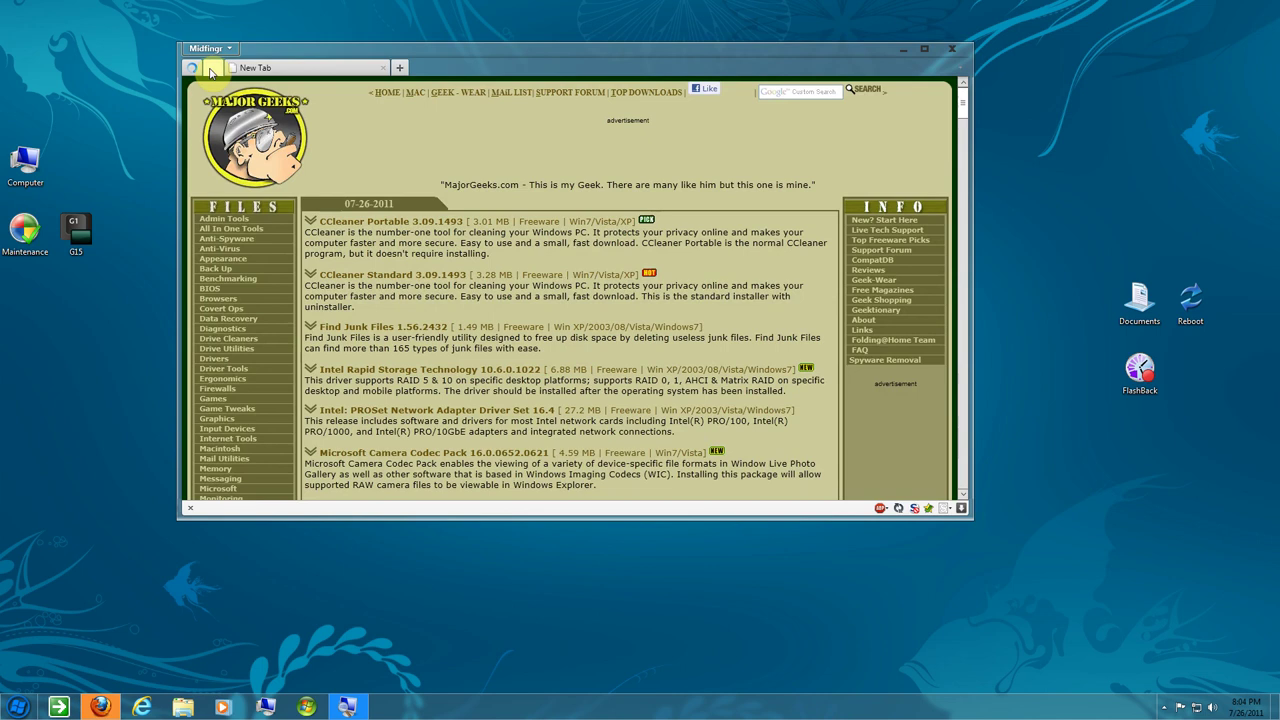
pyautogui.click(190, 69)
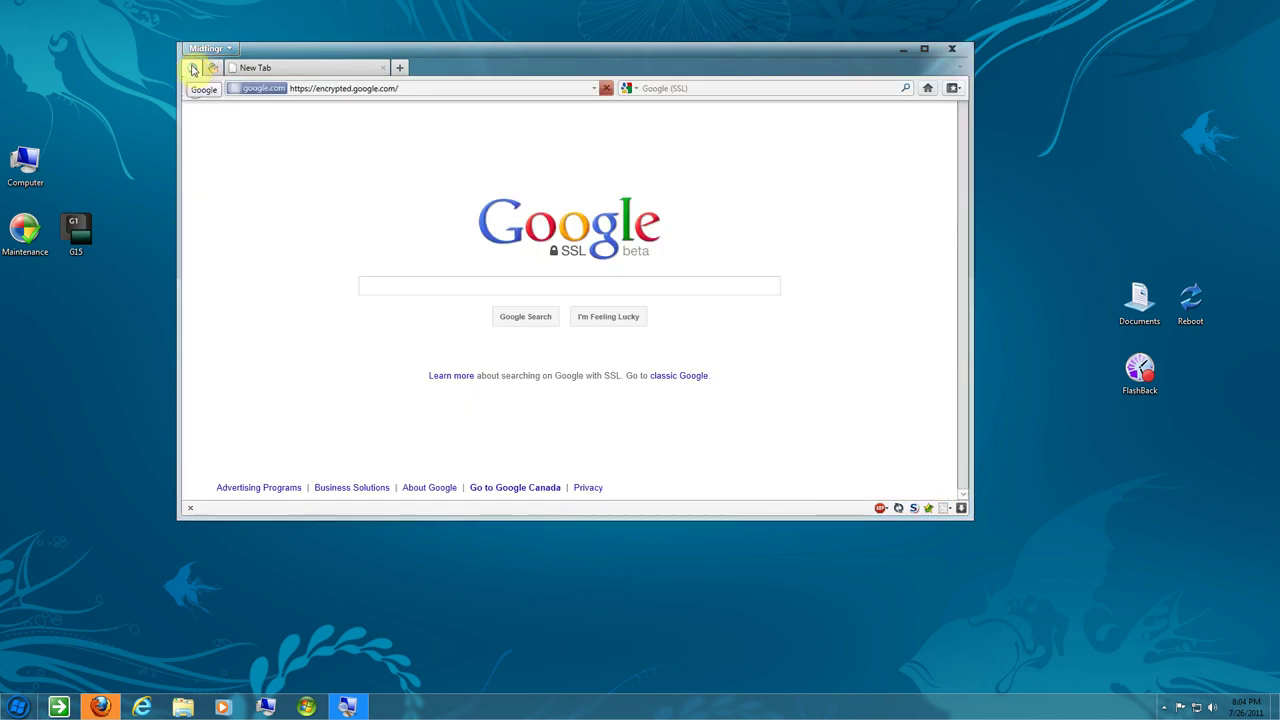
pyautogui.click(262, 66)
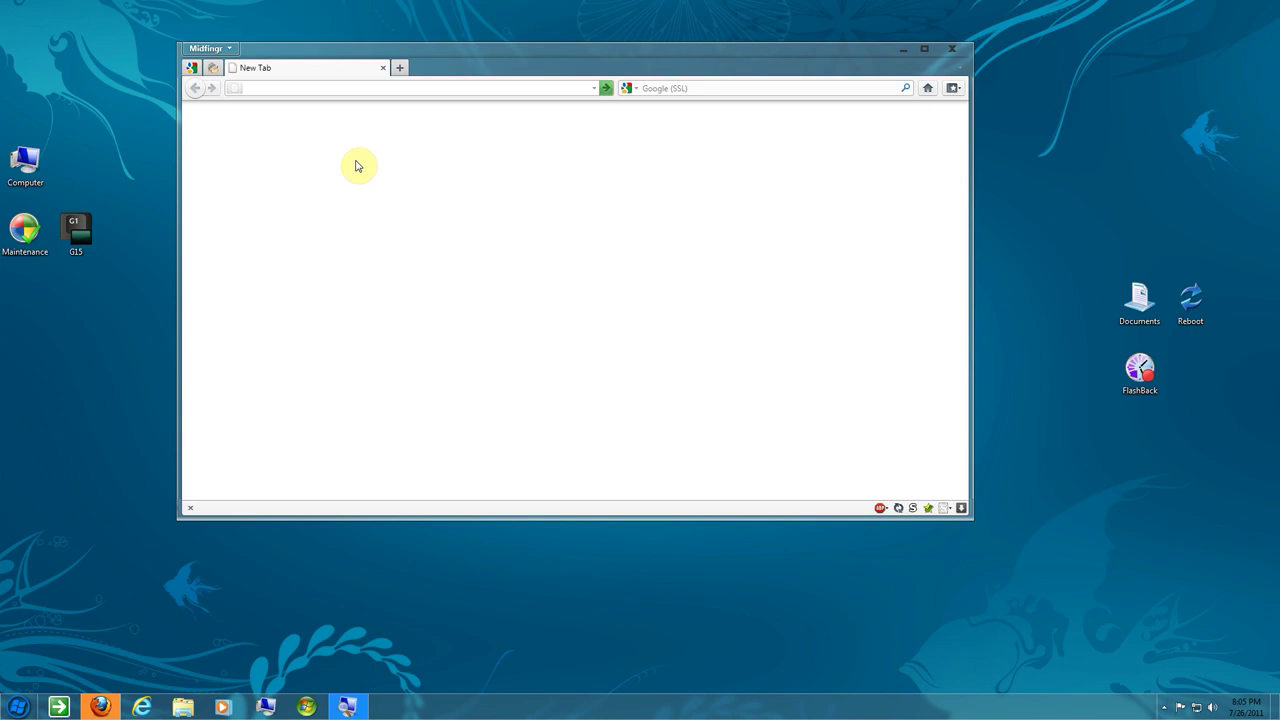
# Step: Open the Firefox options and view the General startup settings, ending on the Privacy settings
pyautogui.click(207, 48)
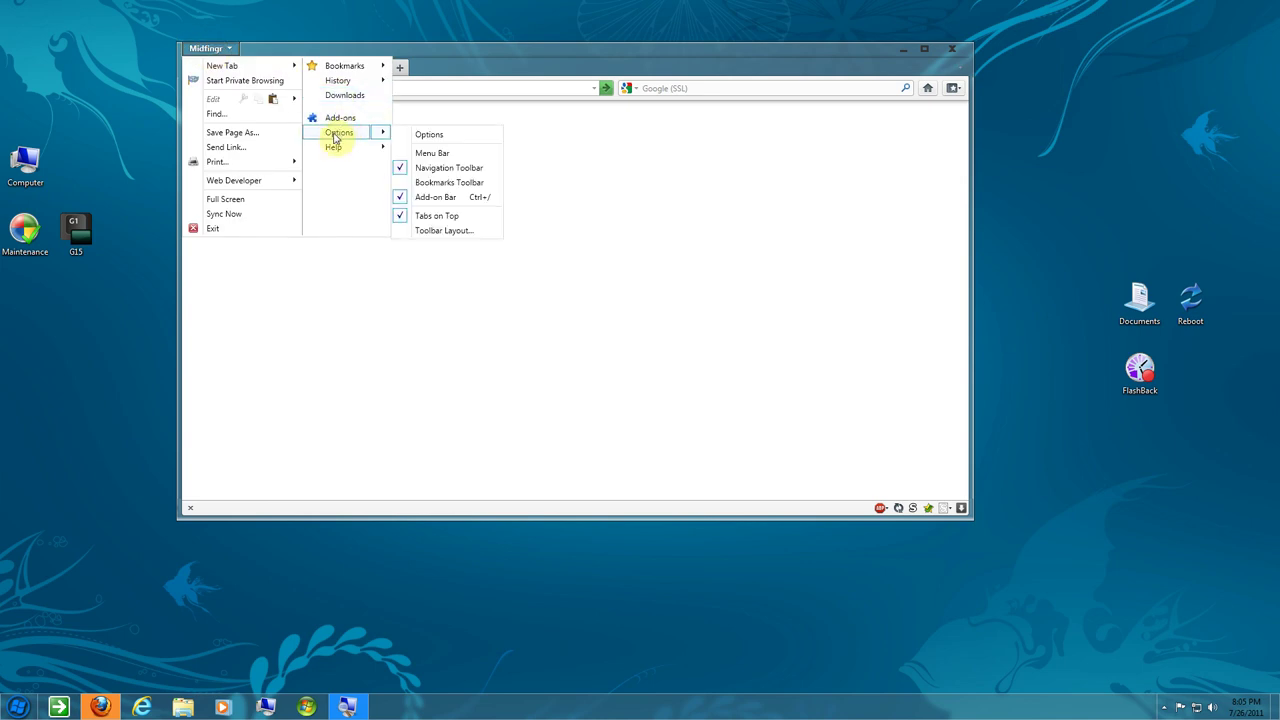
pyautogui.click(337, 134)
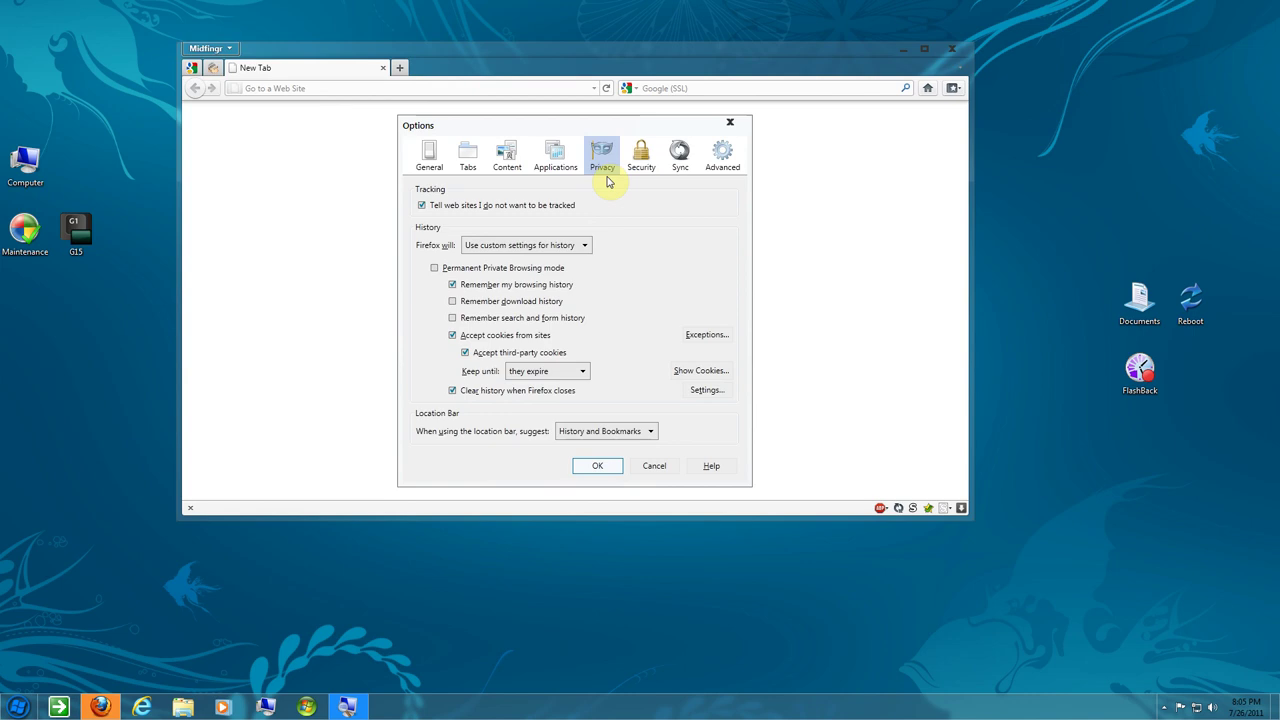
pyautogui.click(427, 156)
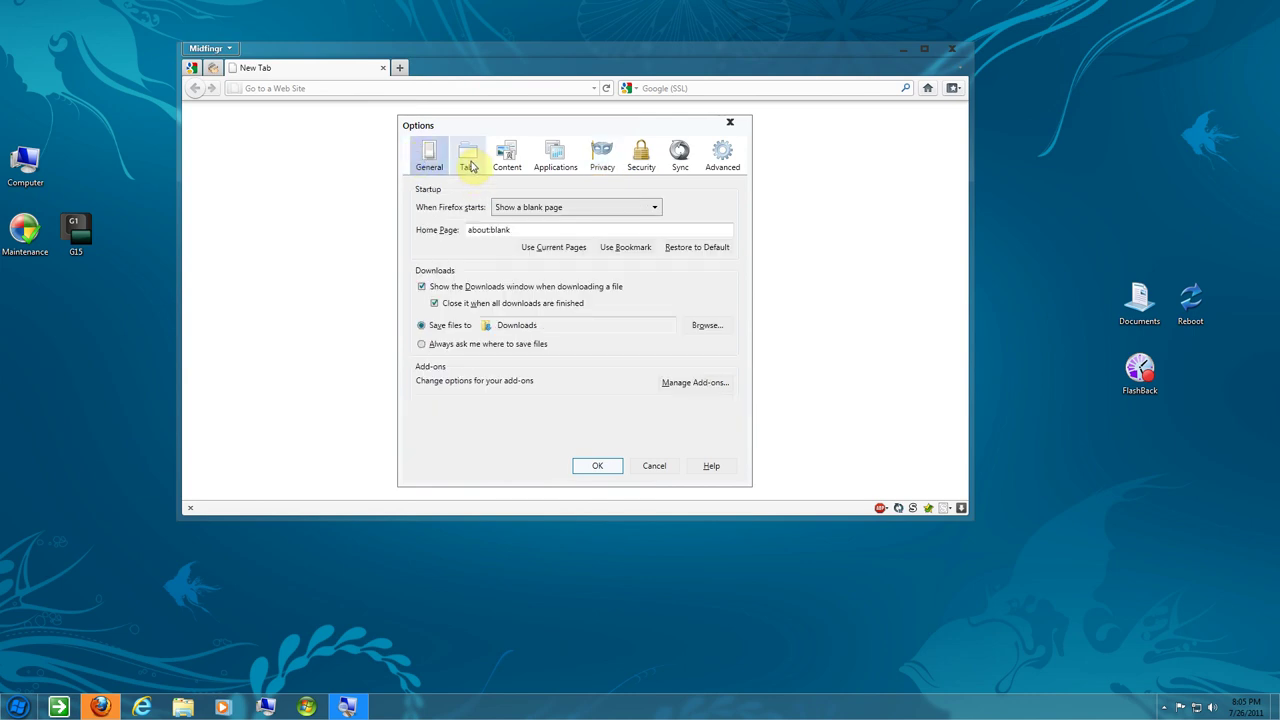
pyautogui.click(601, 155)
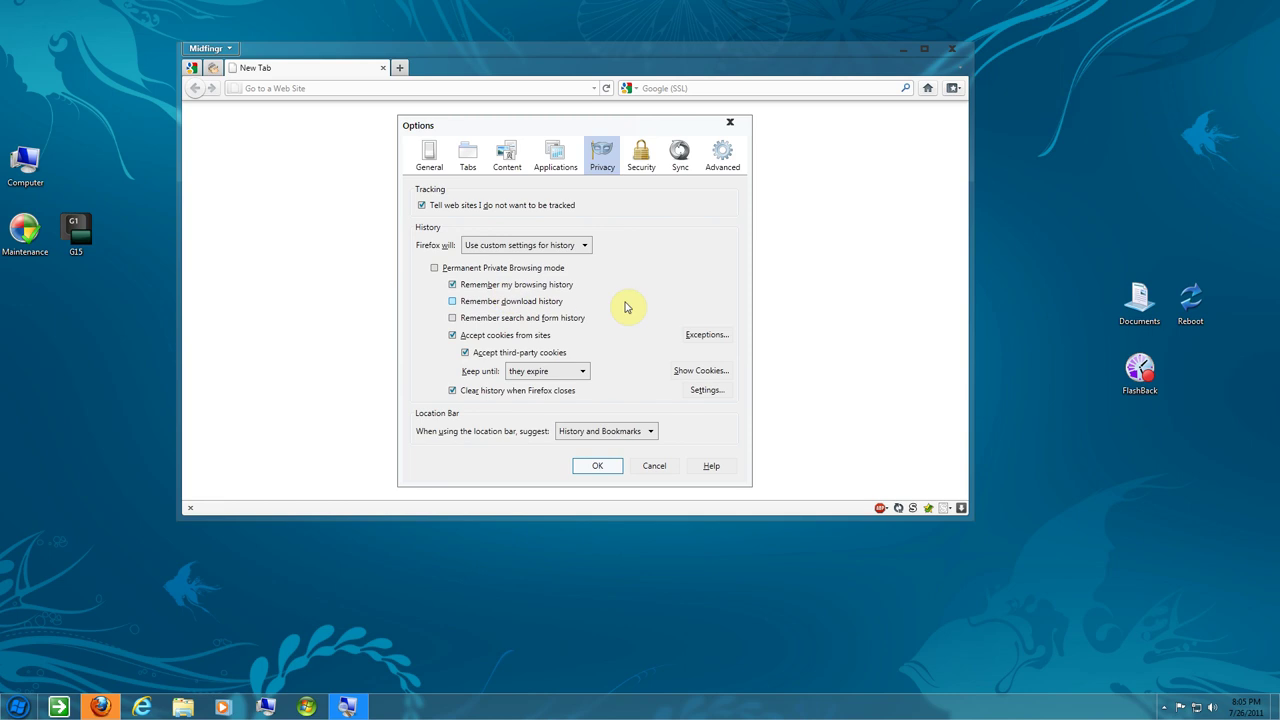
# Step: Magnify the Privacy options to 200% and examine which items are set to clear when Firefox closes, especially Browsing History
pyautogui.press('super+plus')
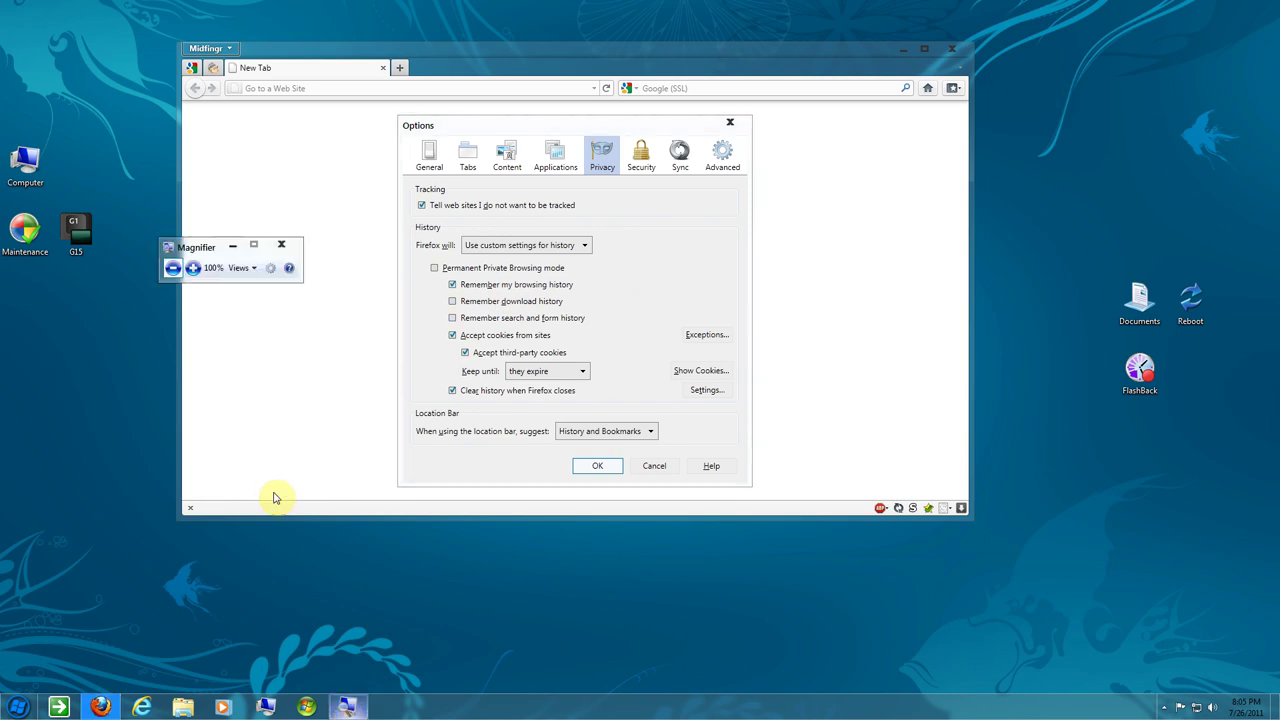
pyautogui.click(197, 269)
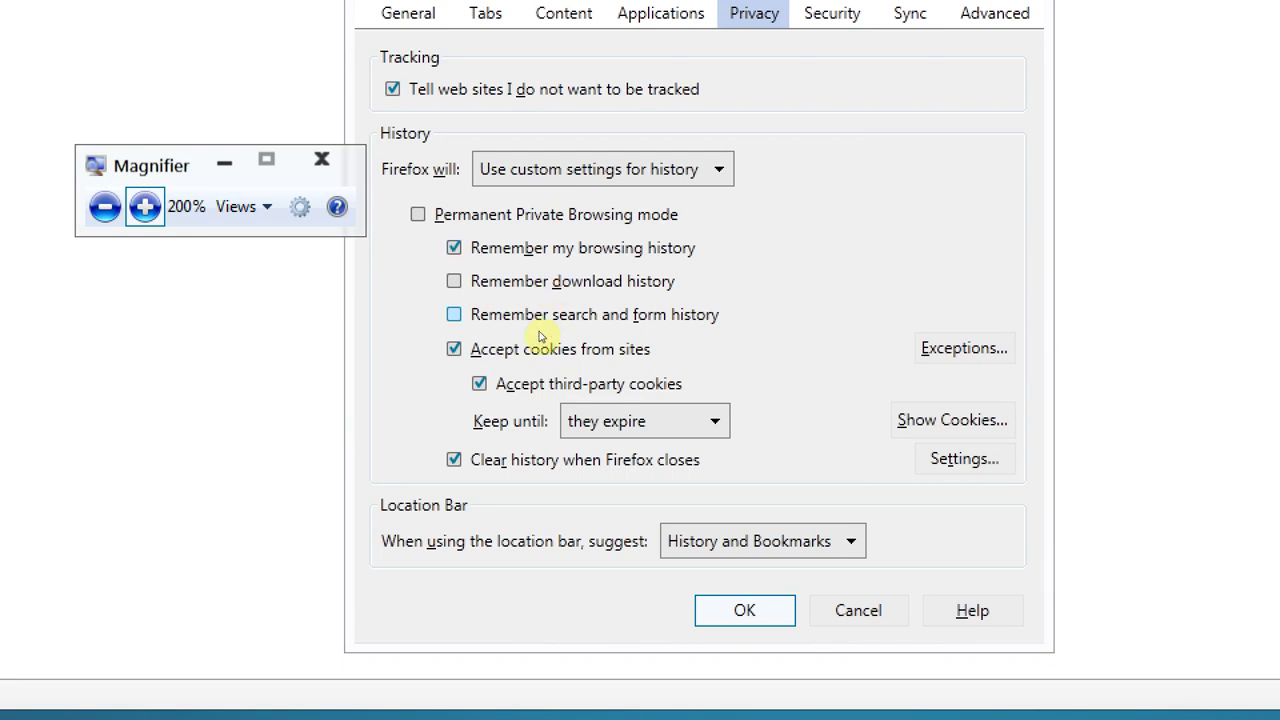
pyautogui.press('Tab')
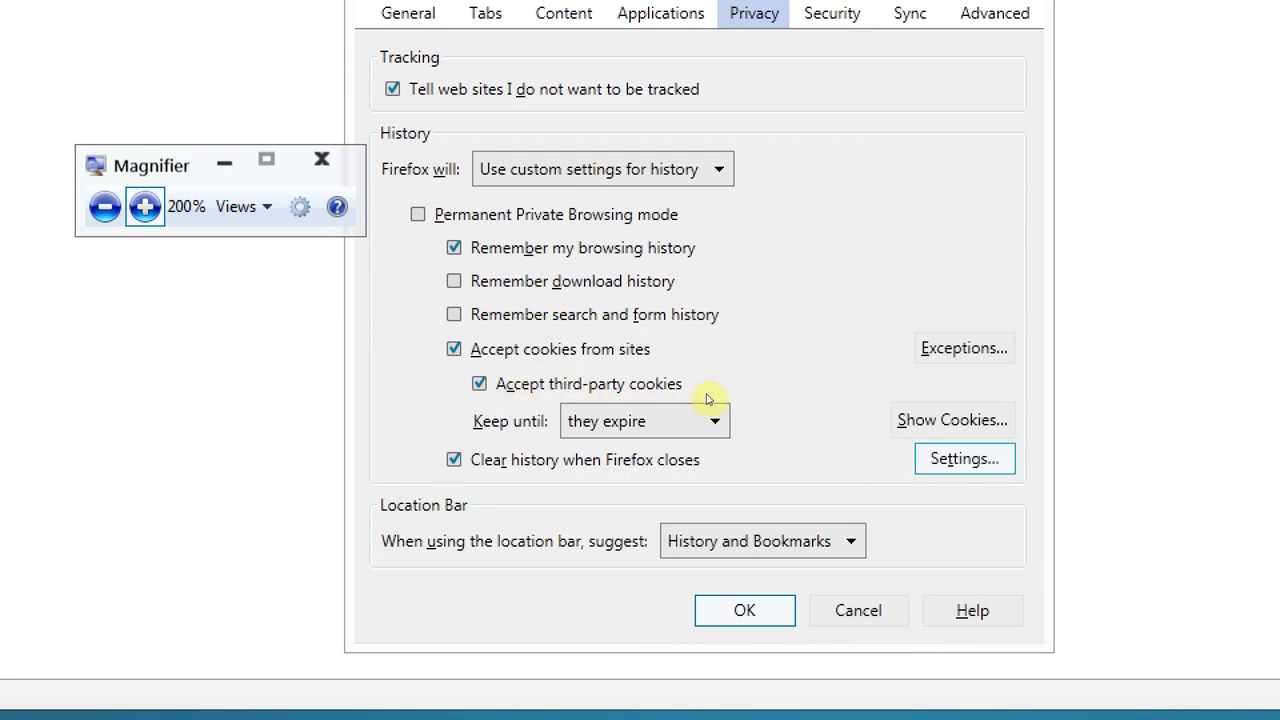
pyautogui.press('Return')
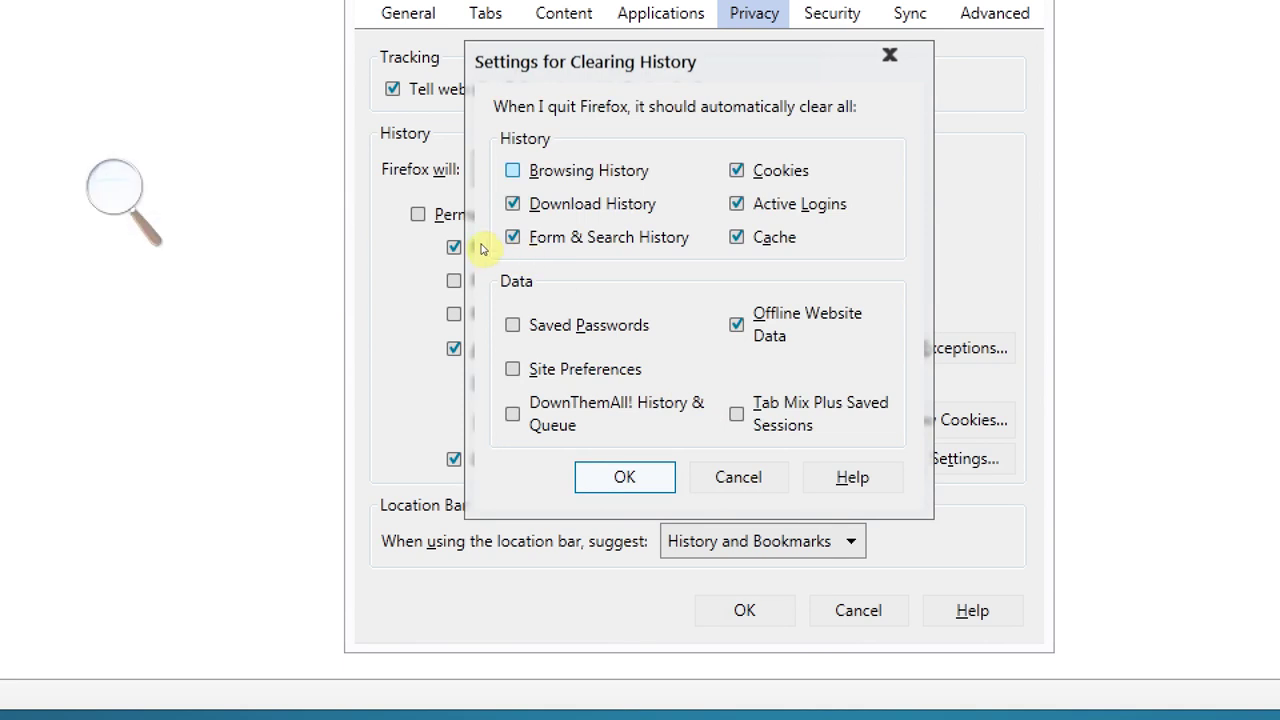
pyautogui.press('space')
pyautogui.press('space')
pyautogui.press('Return')
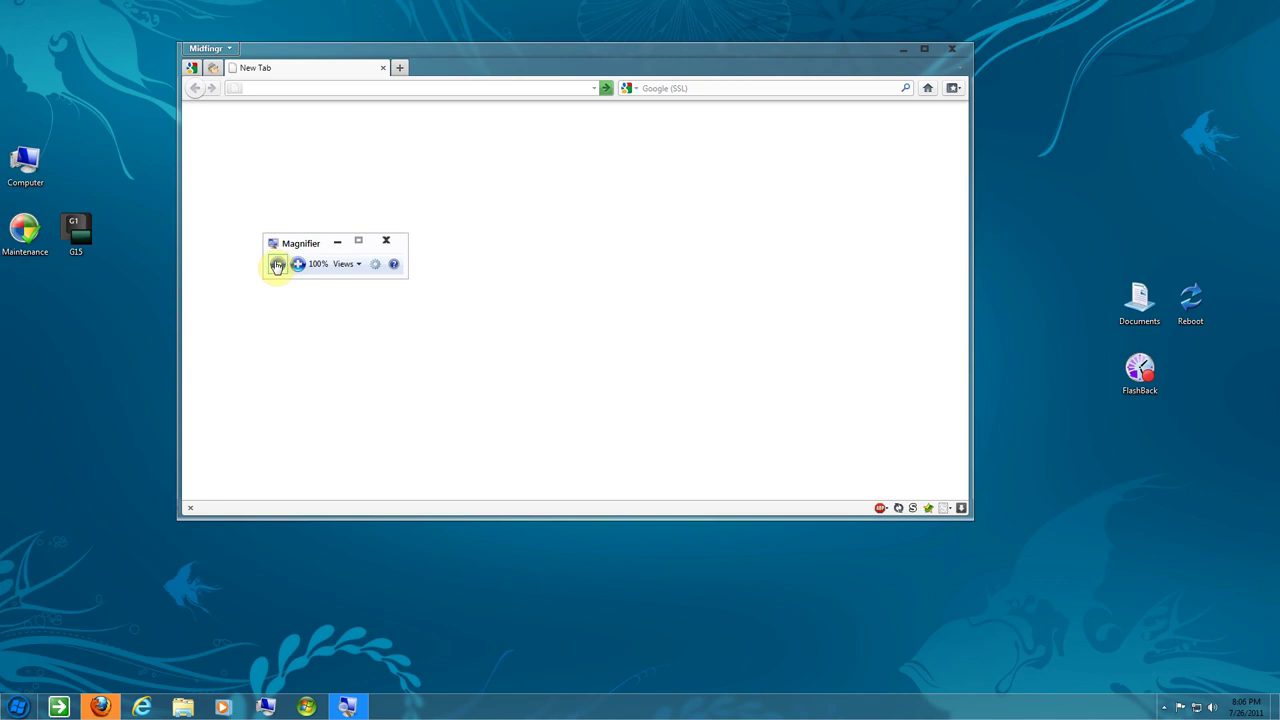
pyautogui.click(337, 242)
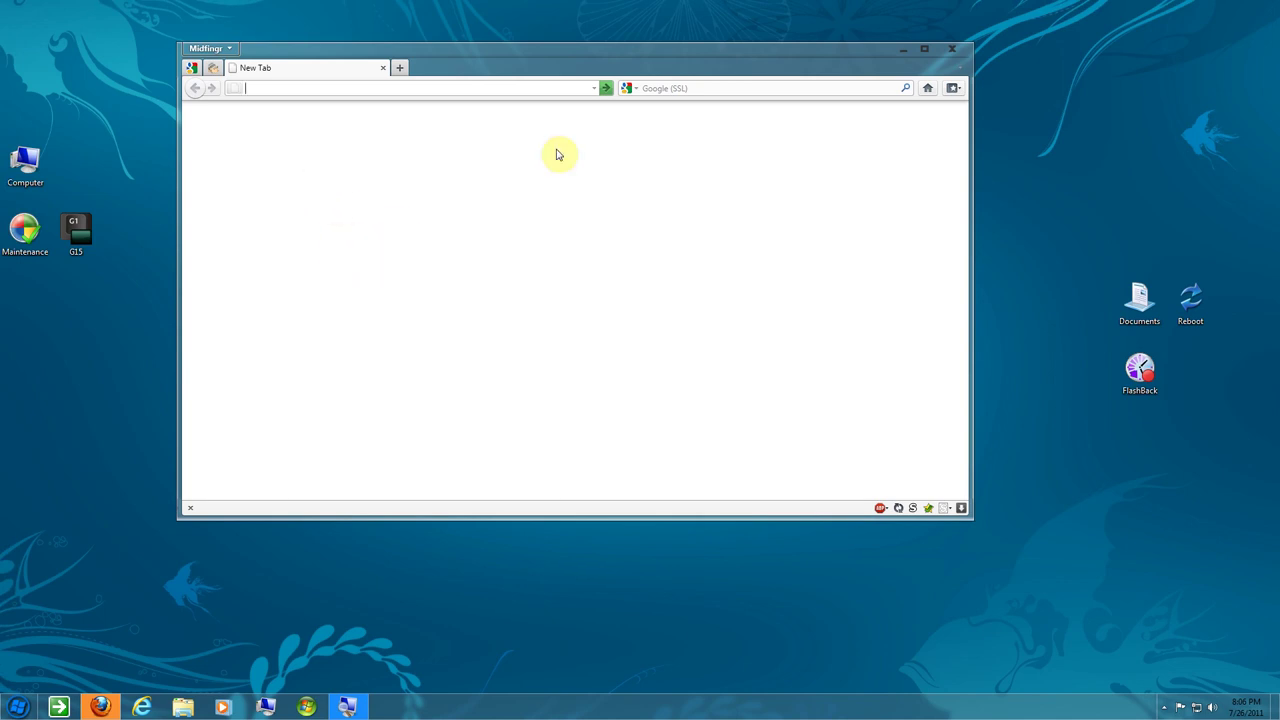
# Step: Close Firefox and start it again with the pinned tabs
pyautogui.click(952, 46)
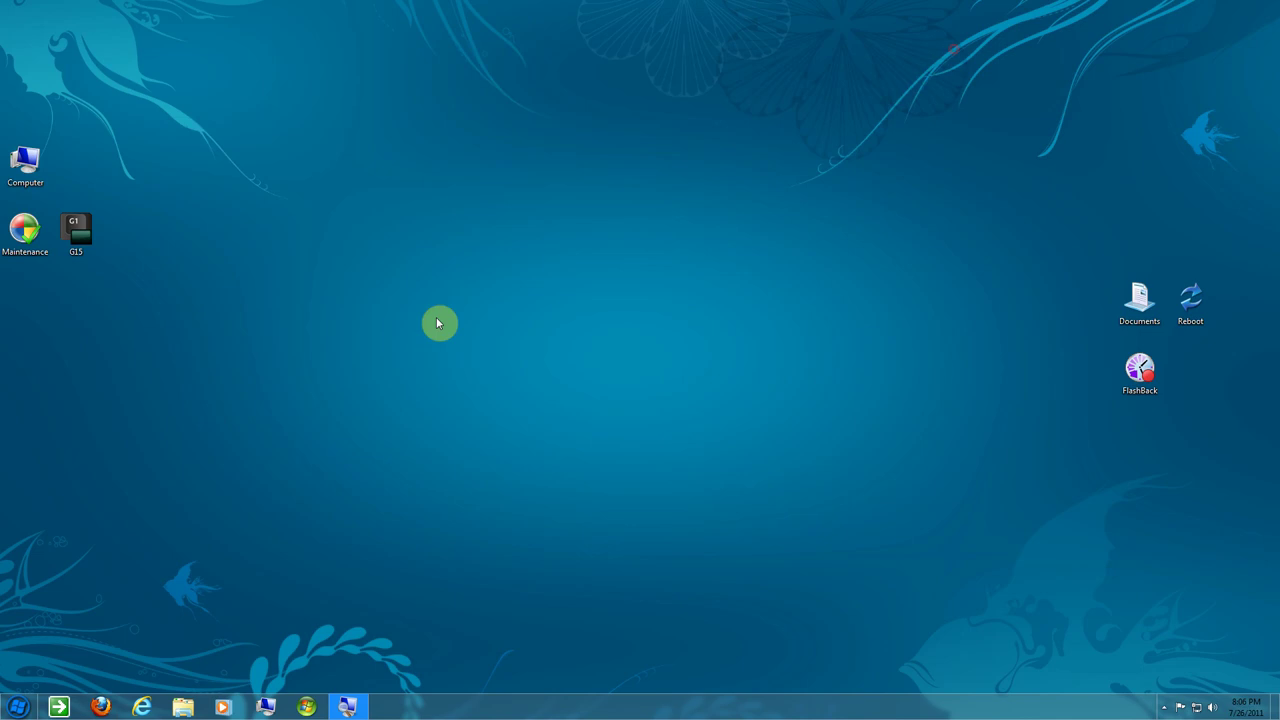
pyautogui.click(100, 707)
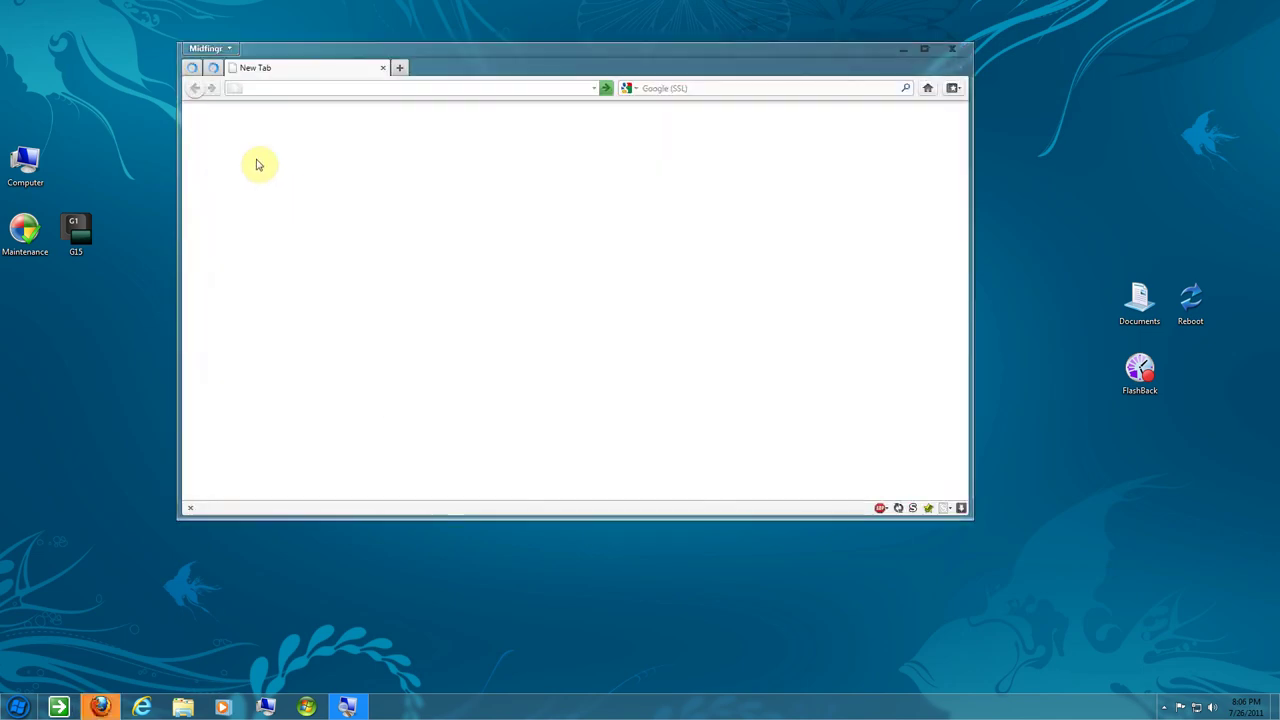
# Step: Check that the pinned Google and MajorGeeks tabs load after the restart by switching between them, finishing on the blank tab
pyautogui.click(193, 68)
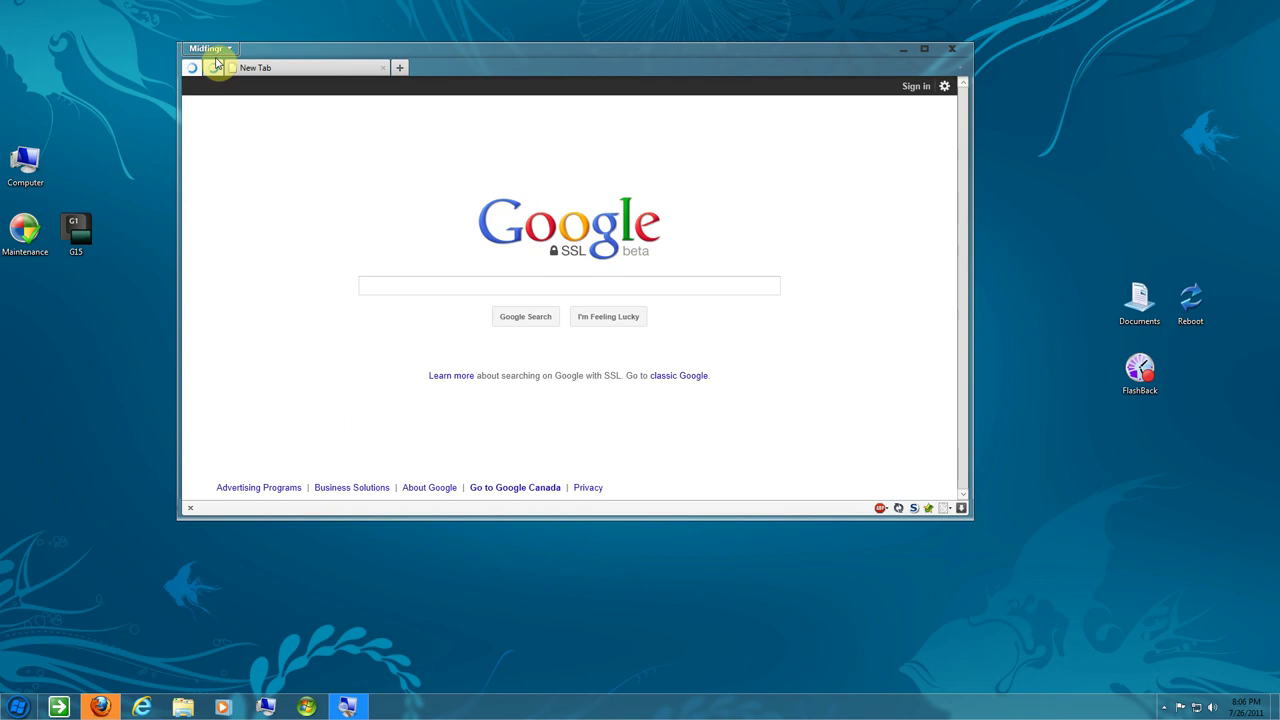
pyautogui.click(212, 66)
pyautogui.click(200, 68)
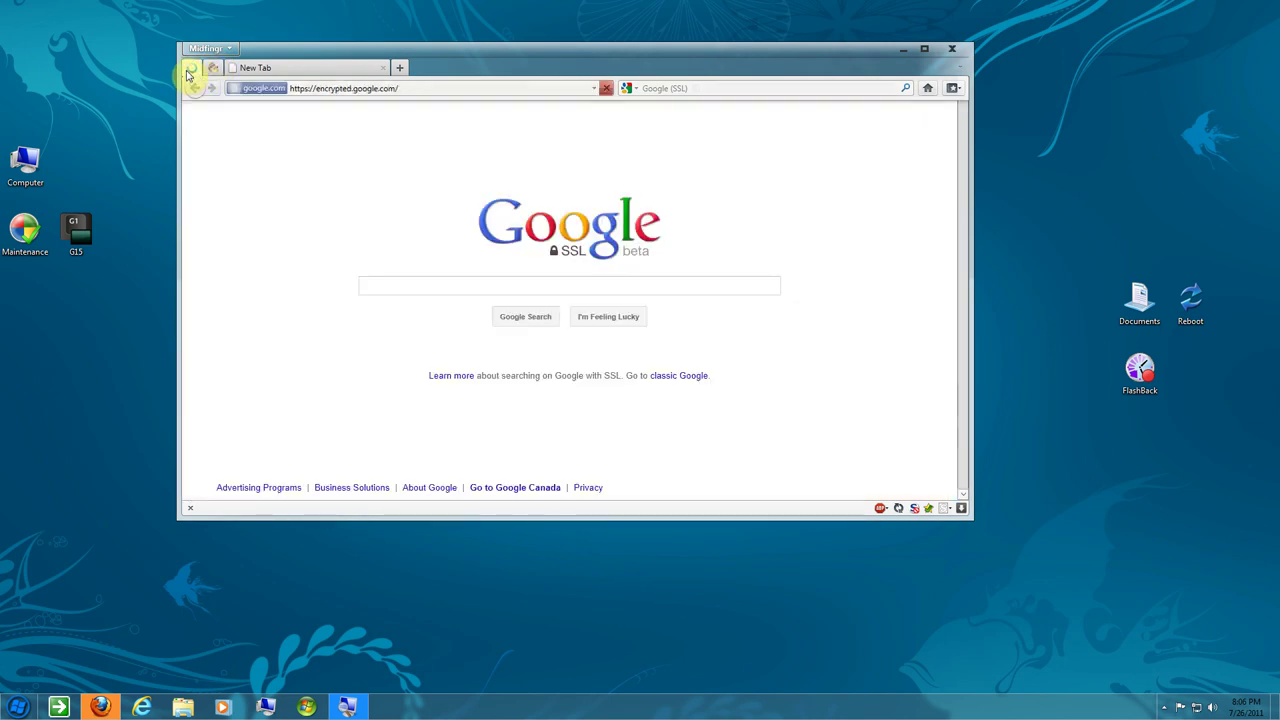
pyautogui.click(210, 66)
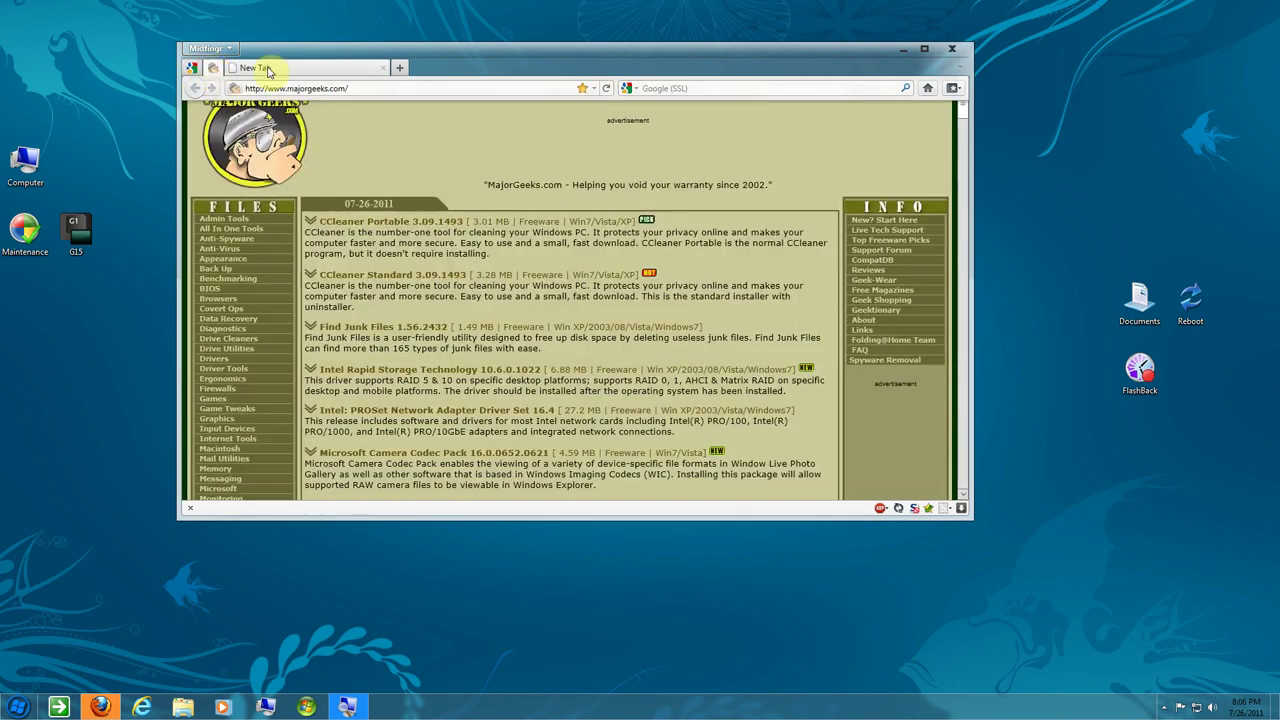
pyautogui.click(272, 70)
pyautogui.click(214, 67)
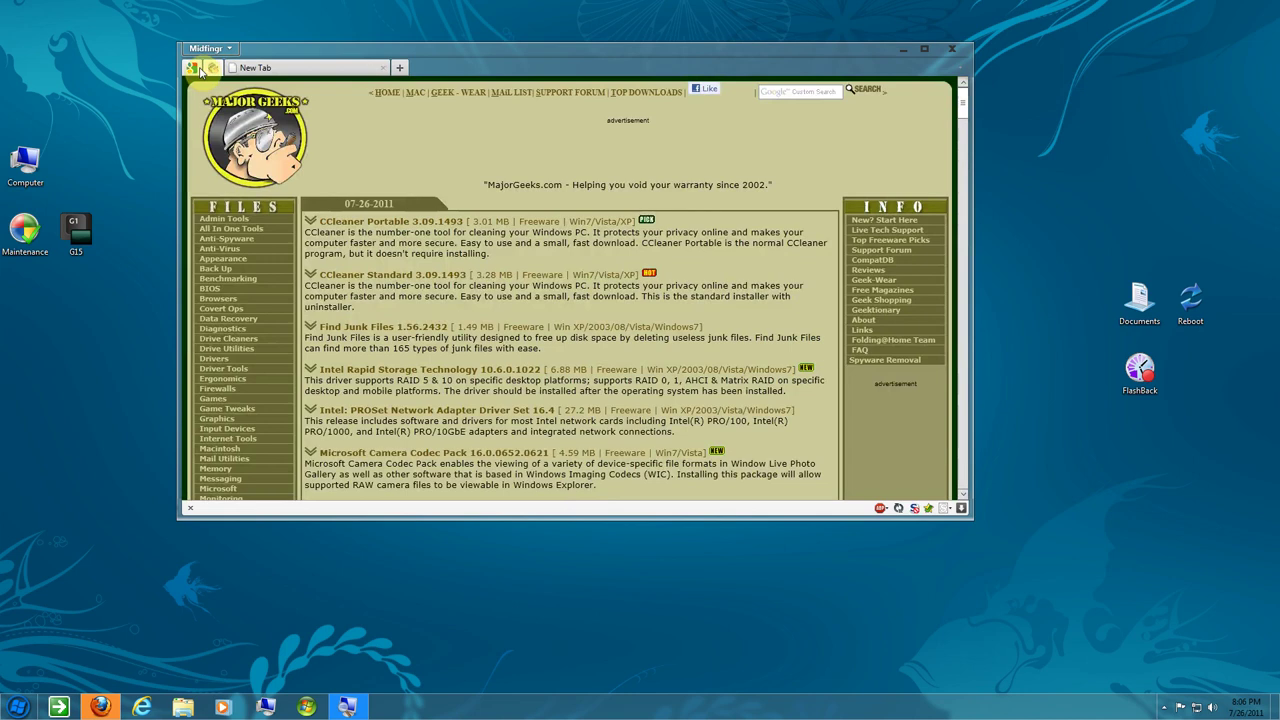
pyautogui.click(192, 70)
pyautogui.click(213, 67)
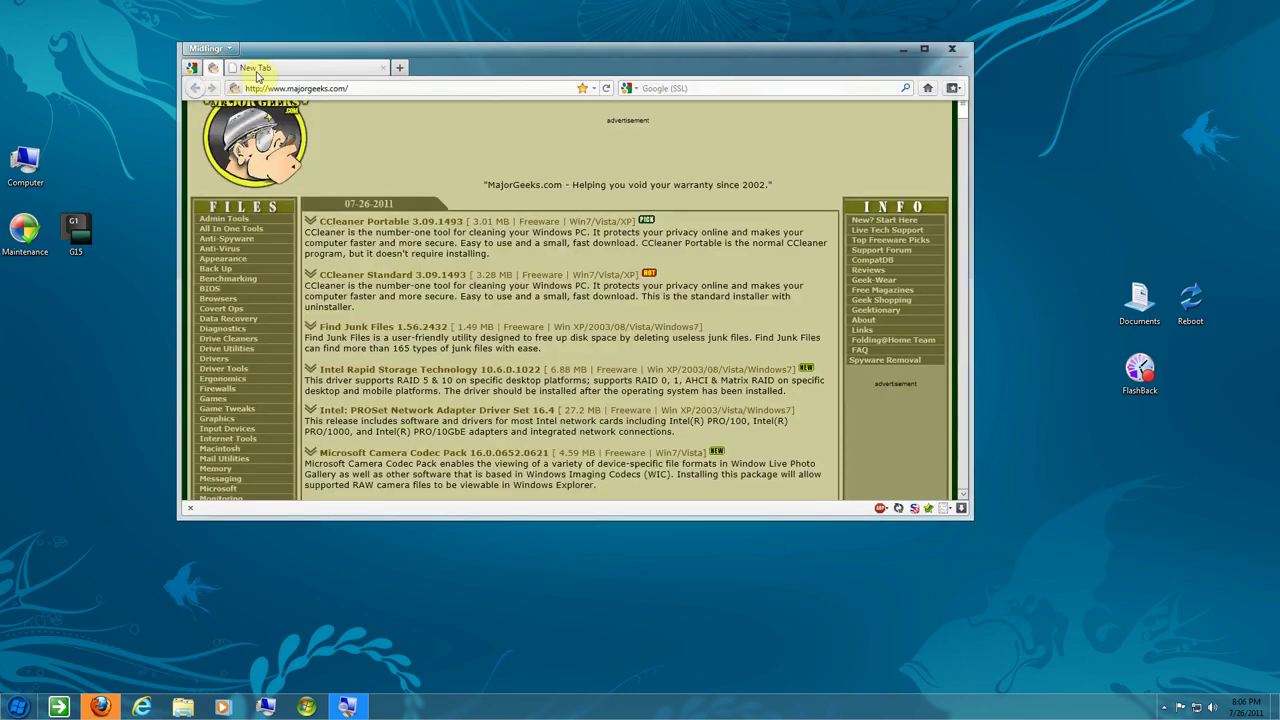
pyautogui.click(258, 70)
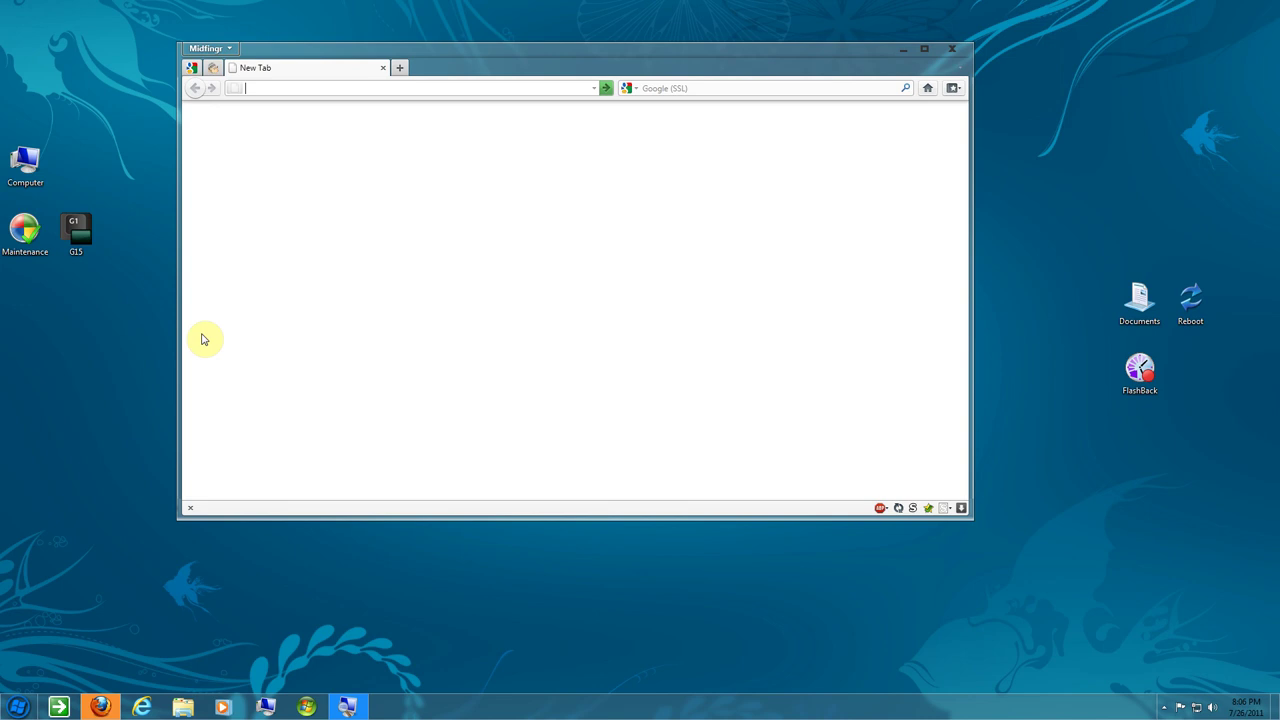
# Step: View the pinned tabs once more, close the blank New Tab and stay on the pinned MajorGeeks page
pyautogui.click(193, 68)
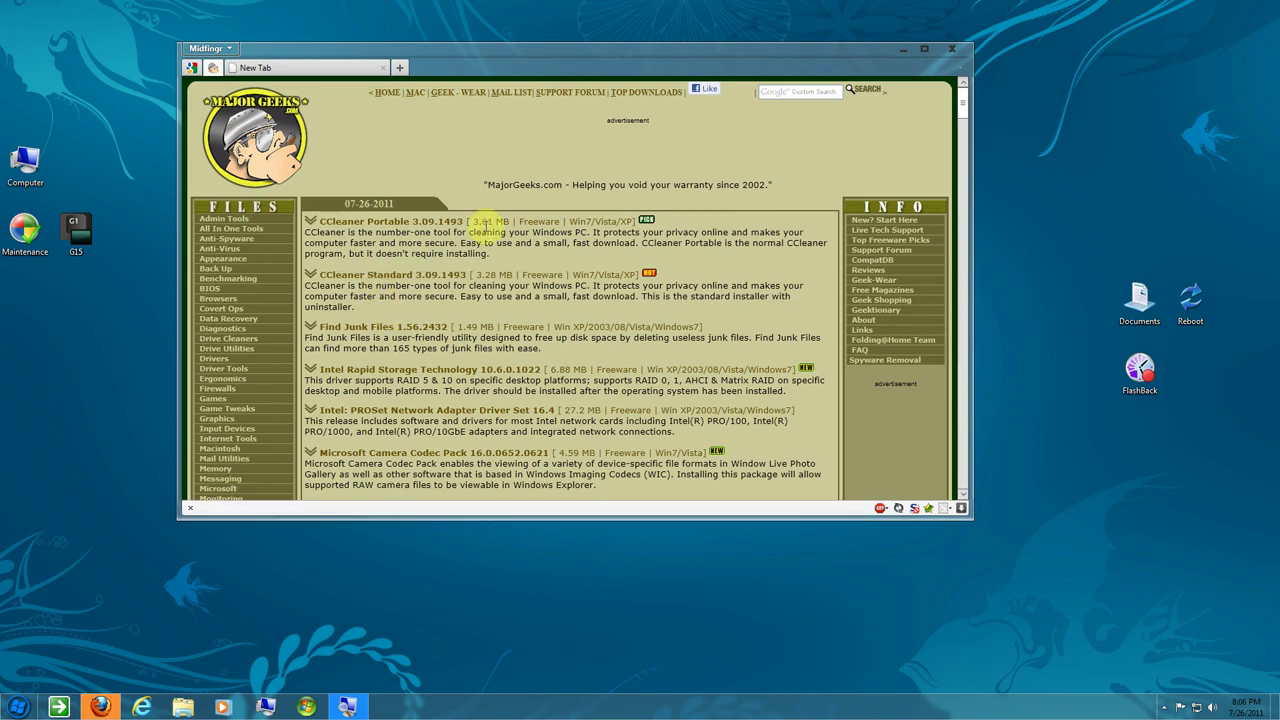
pyautogui.click(338, 78)
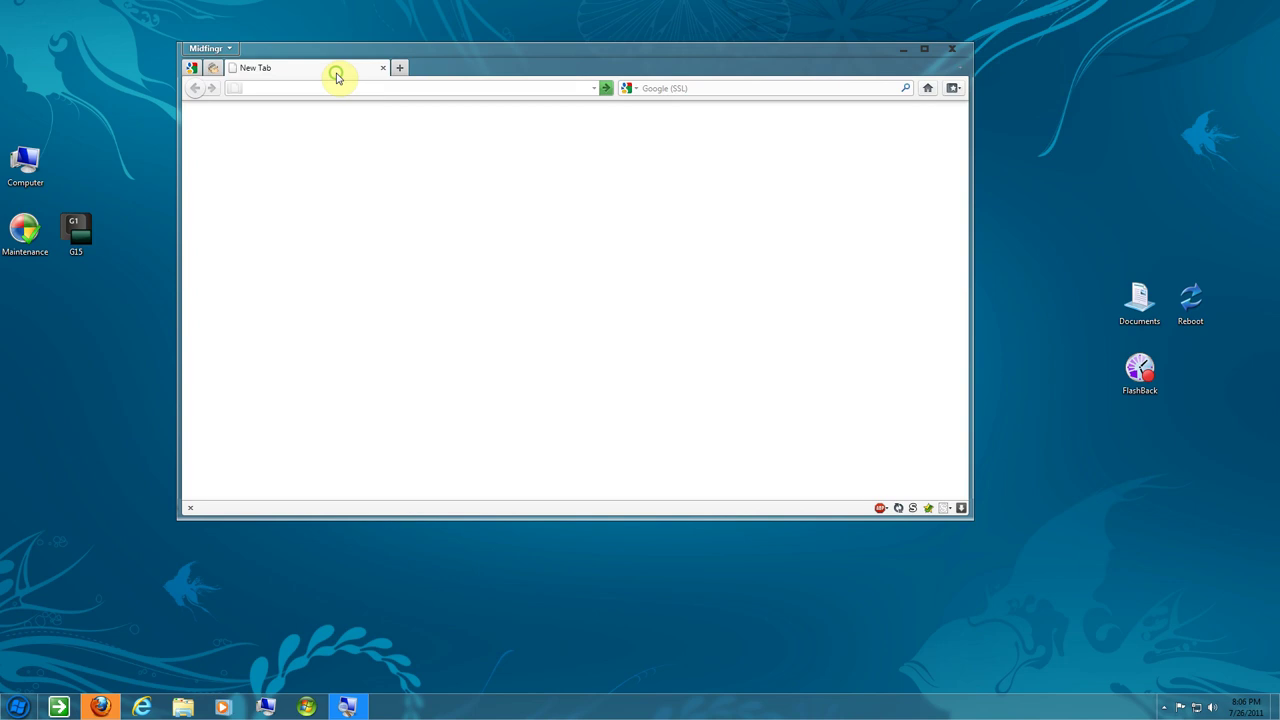
pyautogui.hotkey('ctrl', 'w')
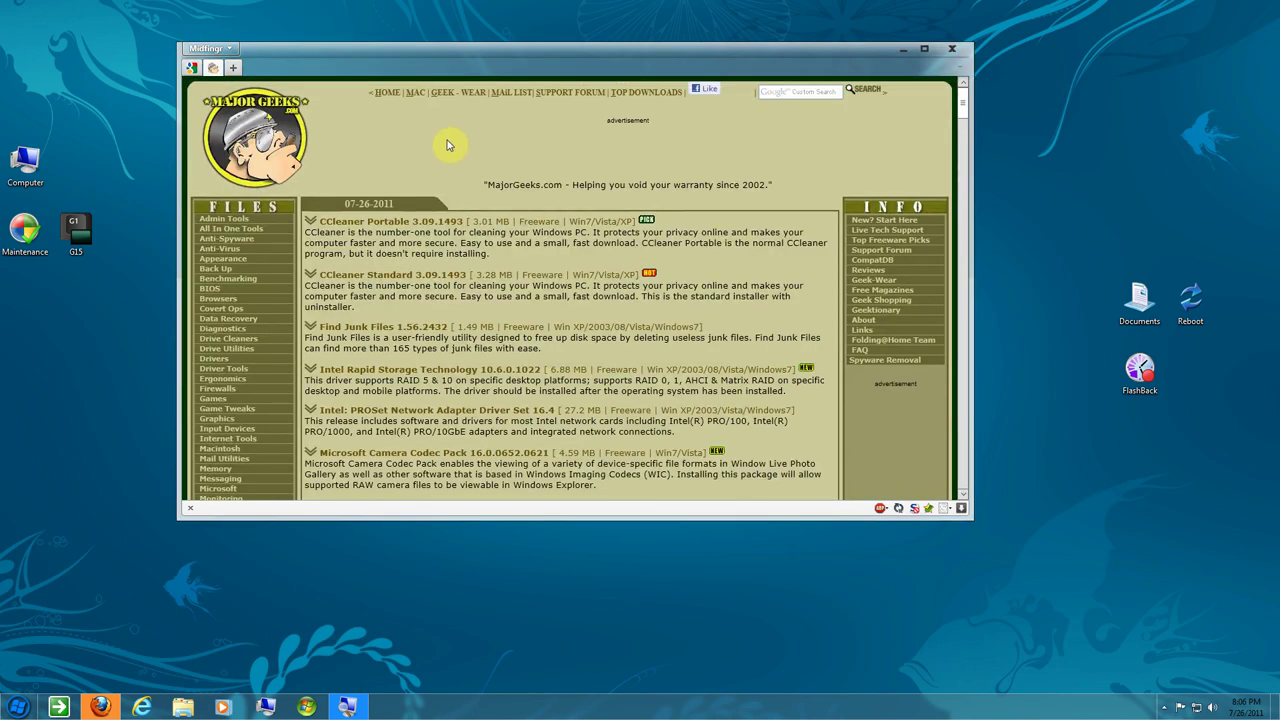
pyautogui.moveTo(400, 58)
pyautogui.moveTo(963, 116)
pyautogui.mouseDown()
pyautogui.moveTo(963, 137)
pyautogui.moveTo(966, 103)
pyautogui.mouseUp()
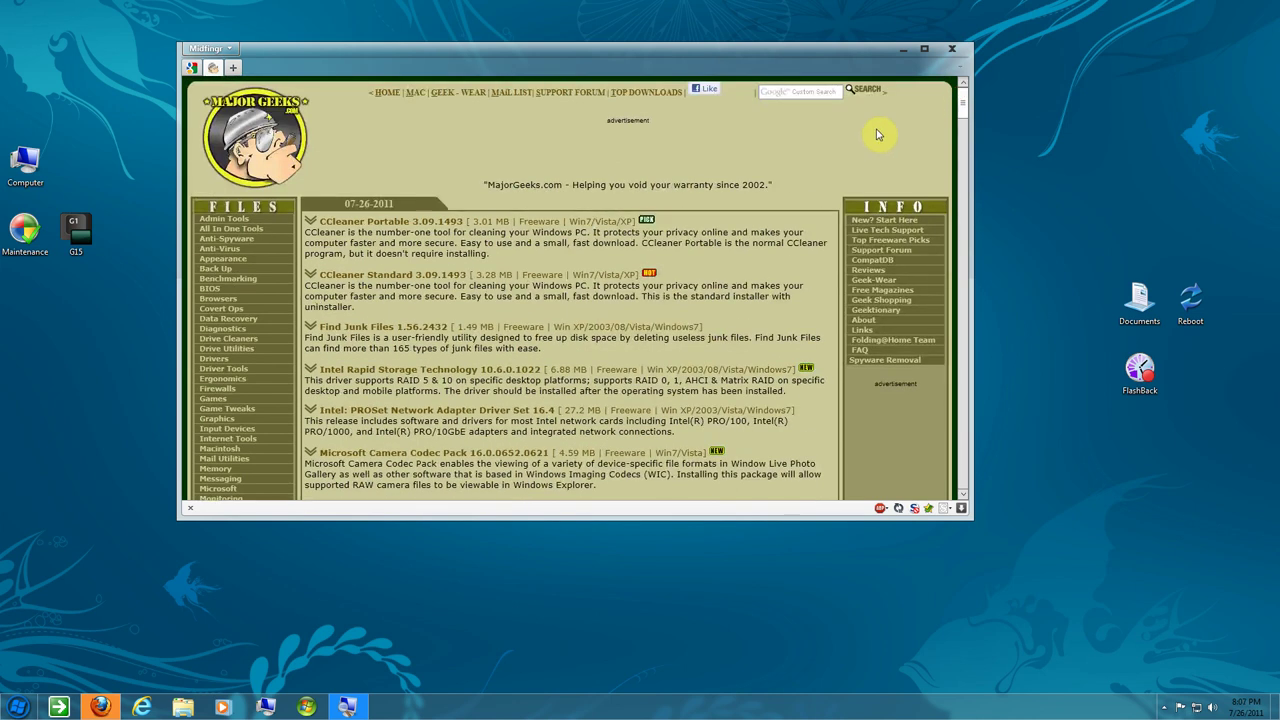